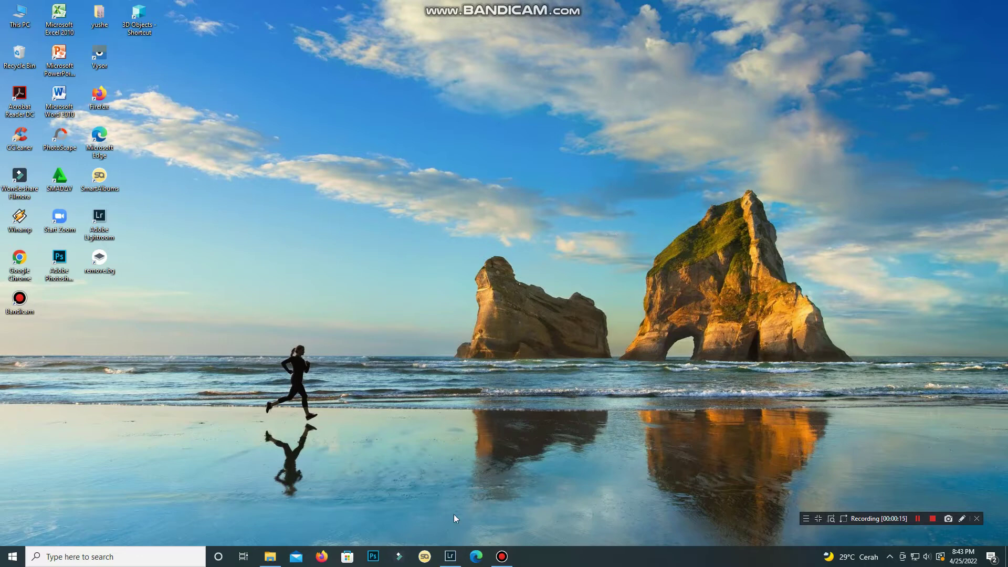
- Restore the Lightroom window from the taskbar, showing its Import screen
{"action": "left_click", "coordinate": [448, 558]}
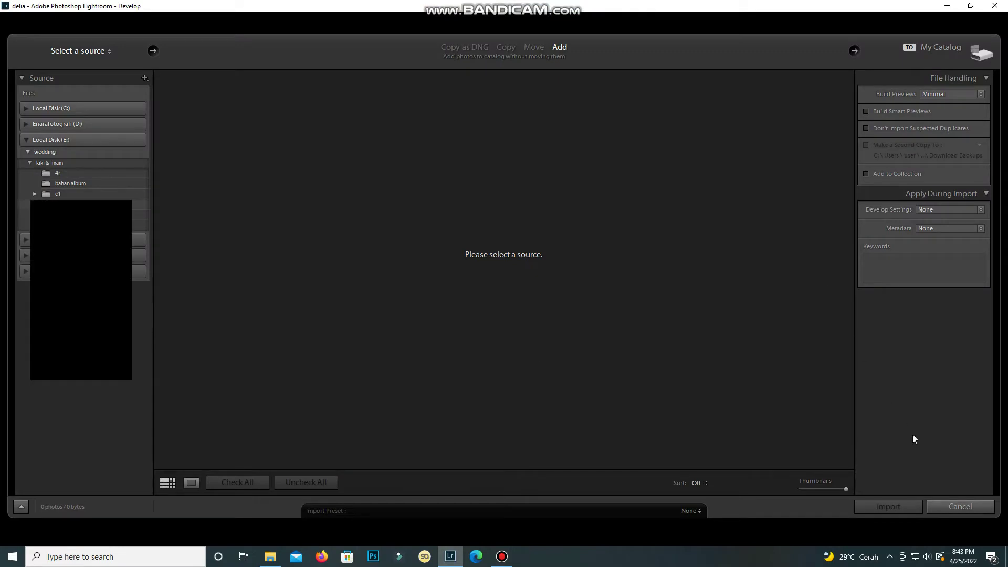
- Cancel the import, switch to the Library, and open the BAHAN TUTORIAL folder in File Explorer
{"action": "left_click", "coordinate": [952, 509]}
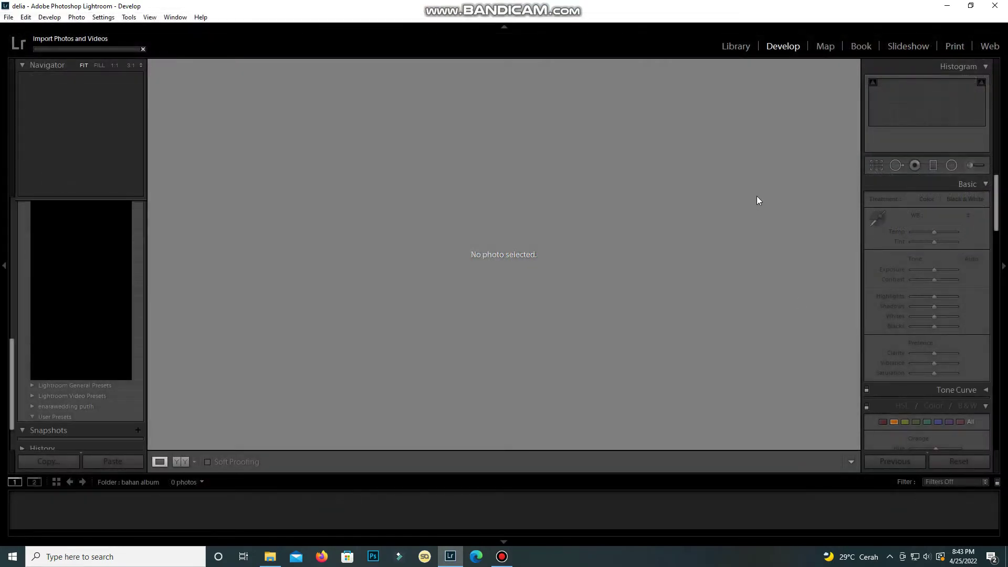
{"action": "left_click", "coordinate": [737, 47]}
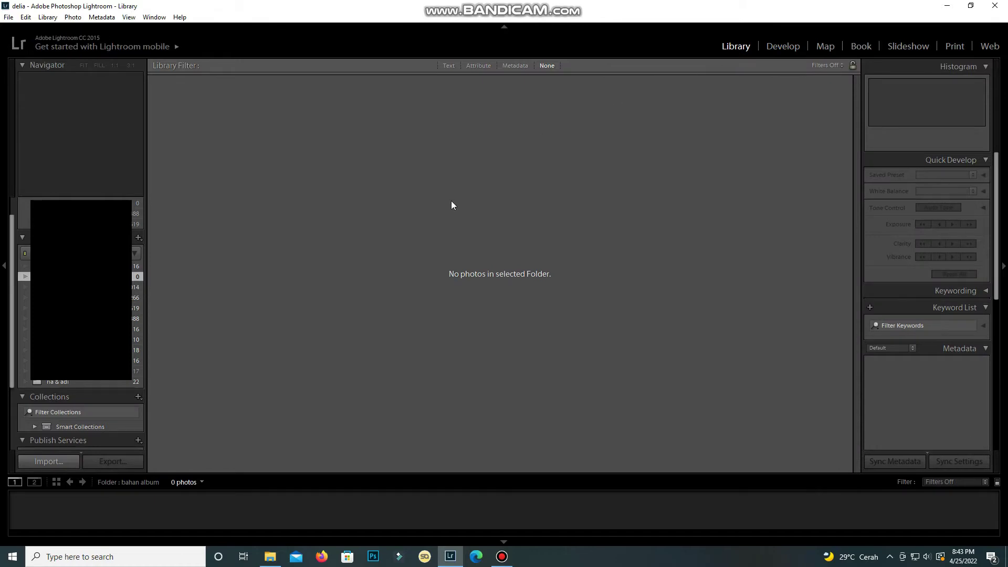
{"action": "left_click", "coordinate": [270, 557]}
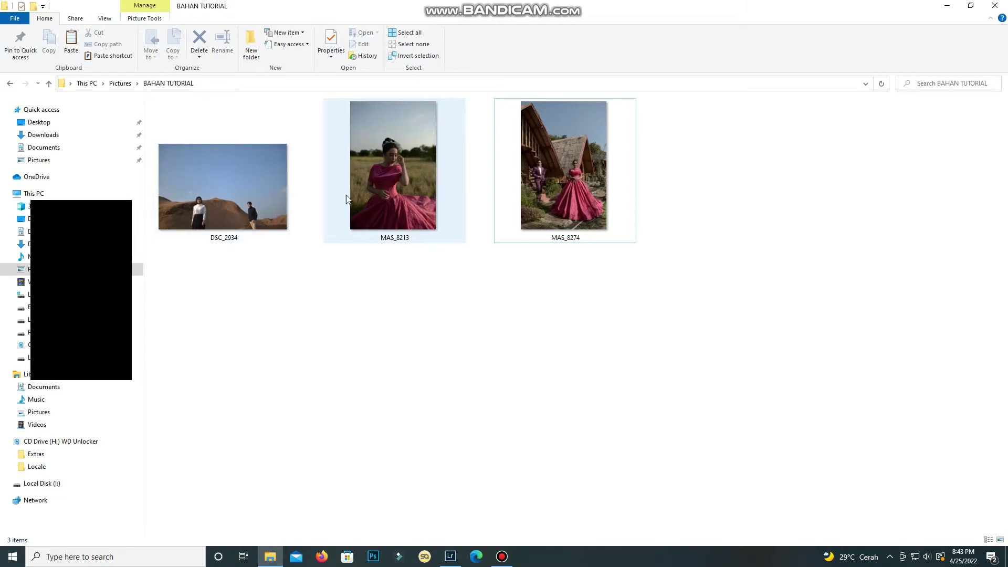
{"action": "mouse_move", "coordinate": [392, 169]}
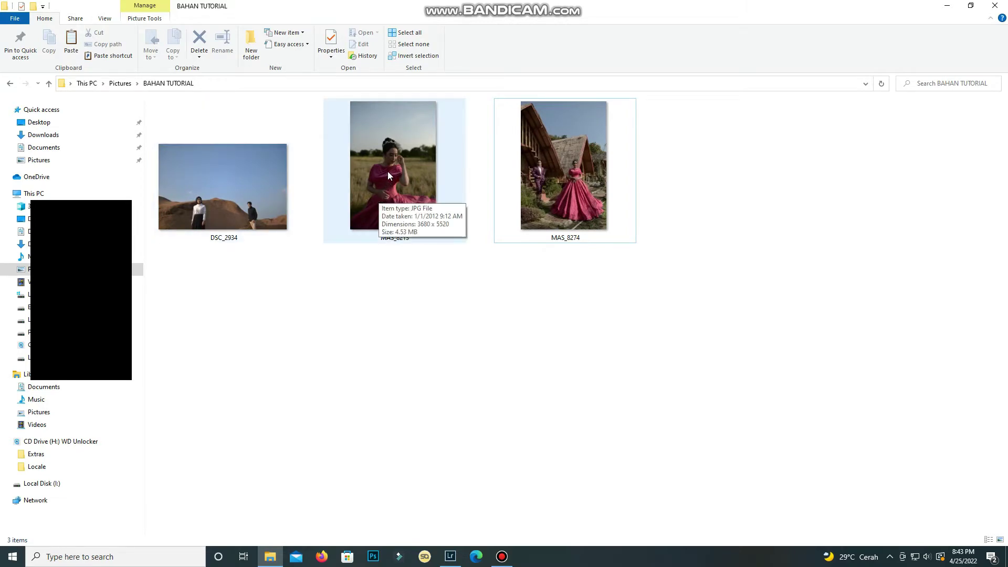
- Drag the MAS_8213 photo from File Explorer onto the Lightroom window
{"action": "mouse_move", "coordinate": [389, 171]}
{"action": "left_mouse_down"}
{"action": "mouse_move", "coordinate": [419, 432]}
{"action": "mouse_move", "coordinate": [491, 298]}
{"action": "left_mouse_up"}
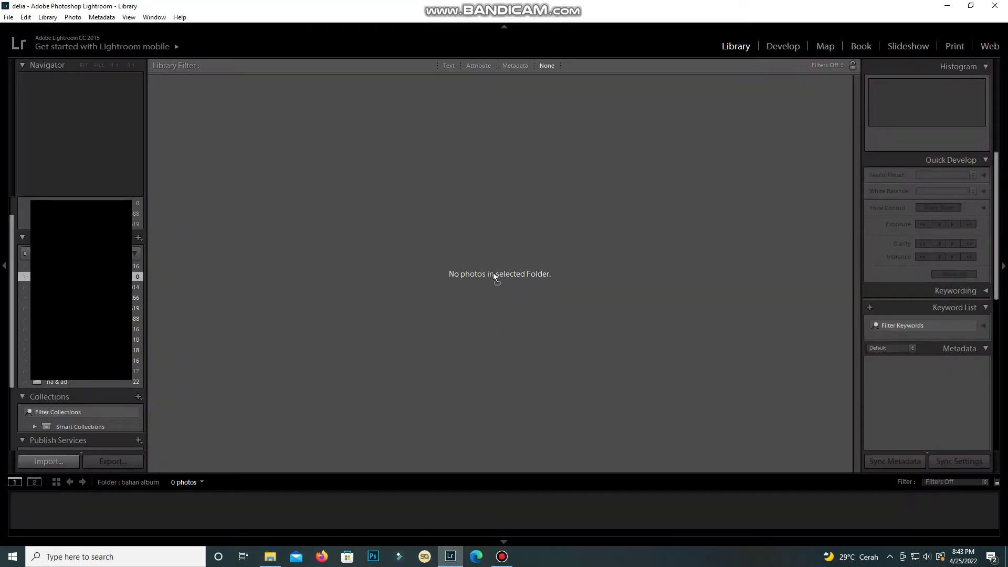
- Import MAS_8213, MAS_8274 and DSC_2934 into the Lightroom catalog
{"action": "left_click_drag", "start_coordinate": [494, 273], "coordinate": [493, 273]}
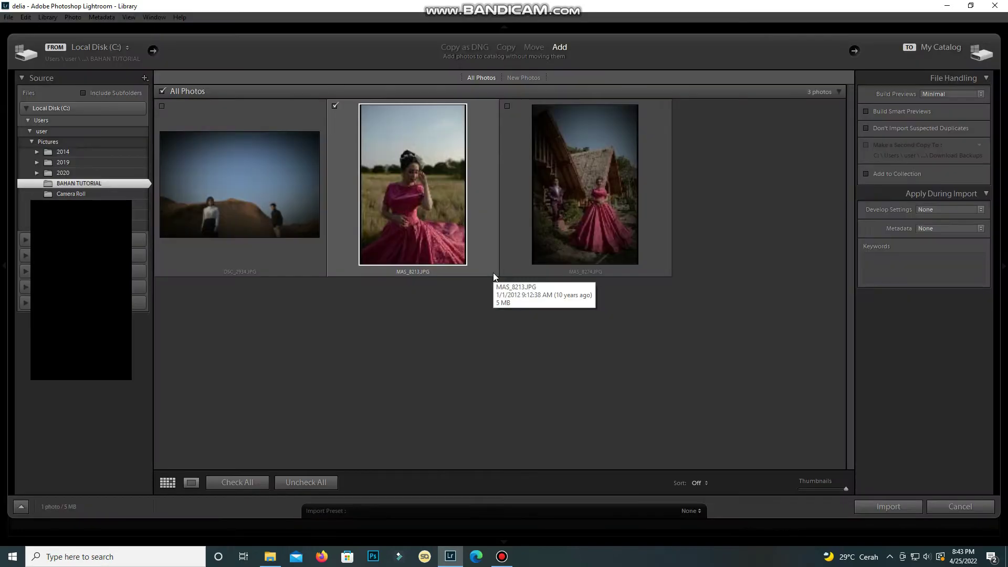
{"action": "left_click", "coordinate": [507, 106]}
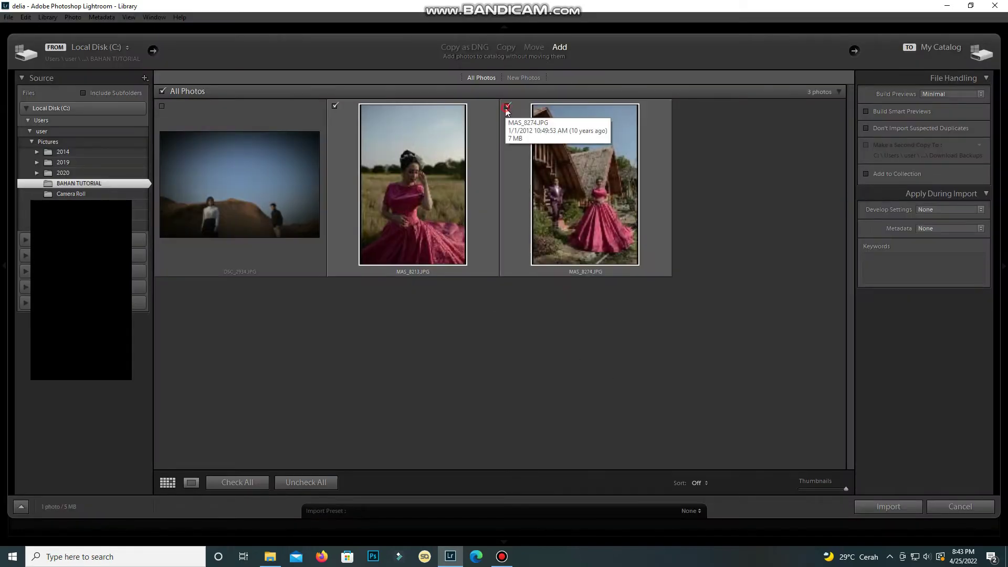
{"action": "left_click", "coordinate": [161, 106]}
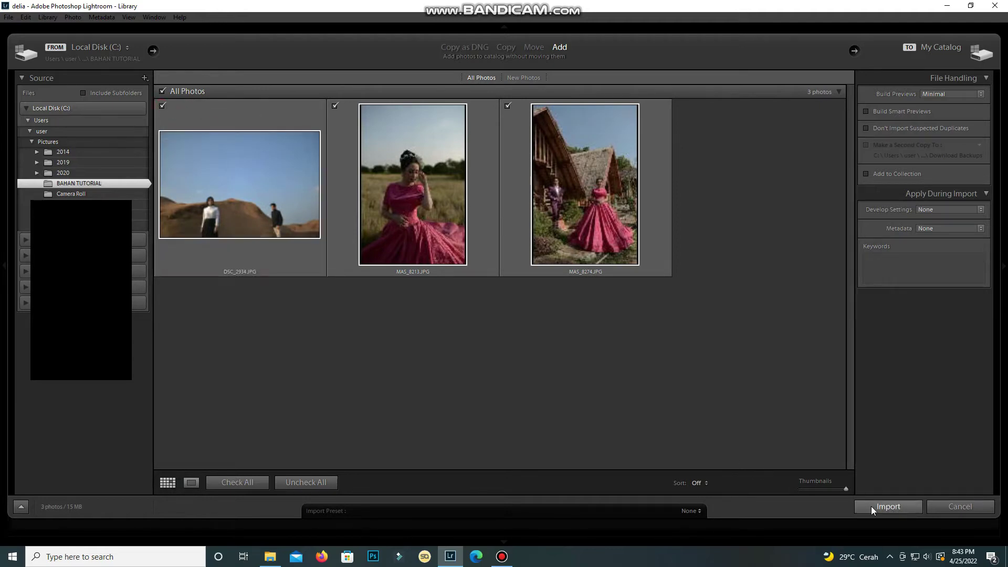
{"action": "left_click", "coordinate": [888, 507]}
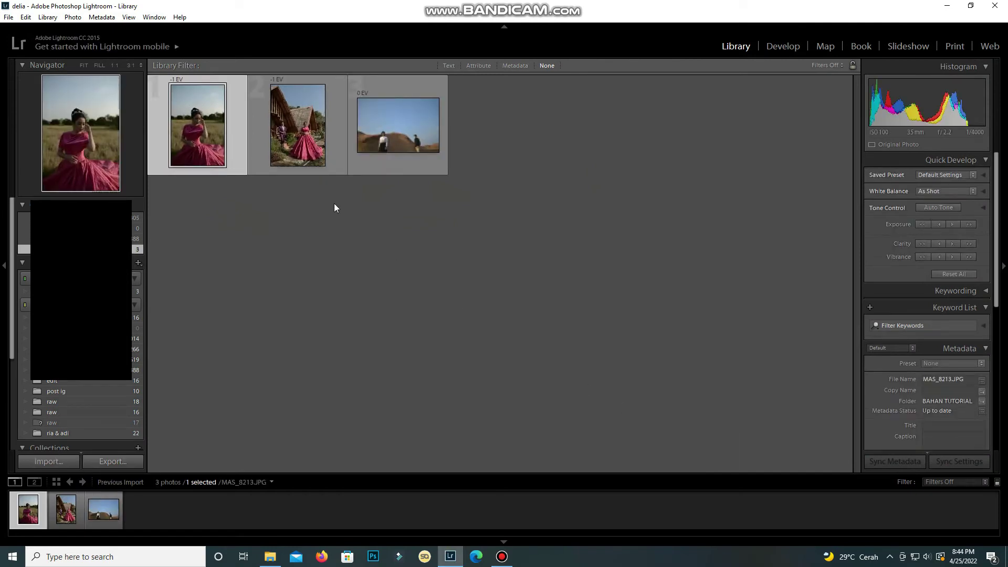
- Open MAS_8213 in Loupe view and switch to the Develop module
{"action": "double_click", "coordinate": [209, 150]}
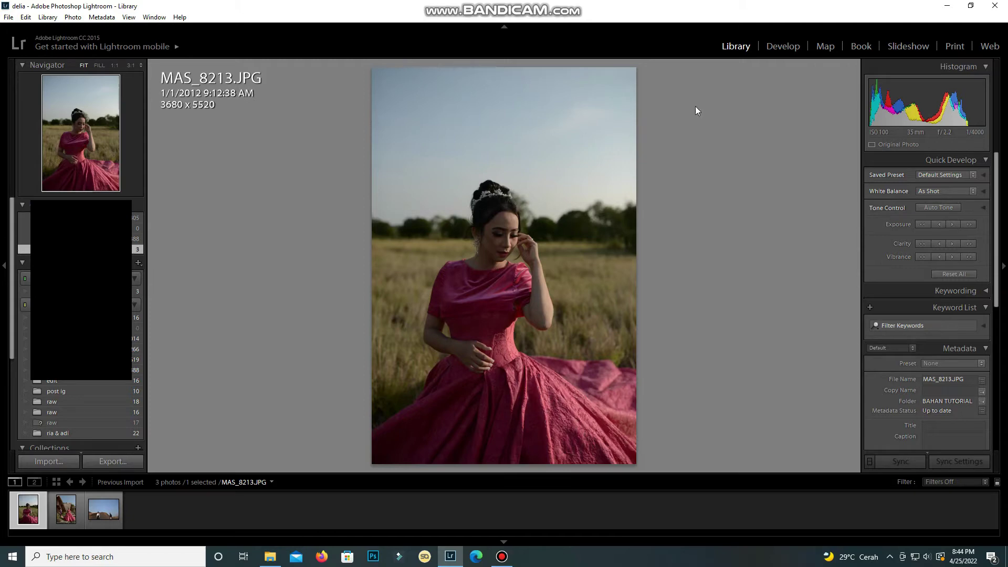
{"action": "left_click", "coordinate": [782, 52]}
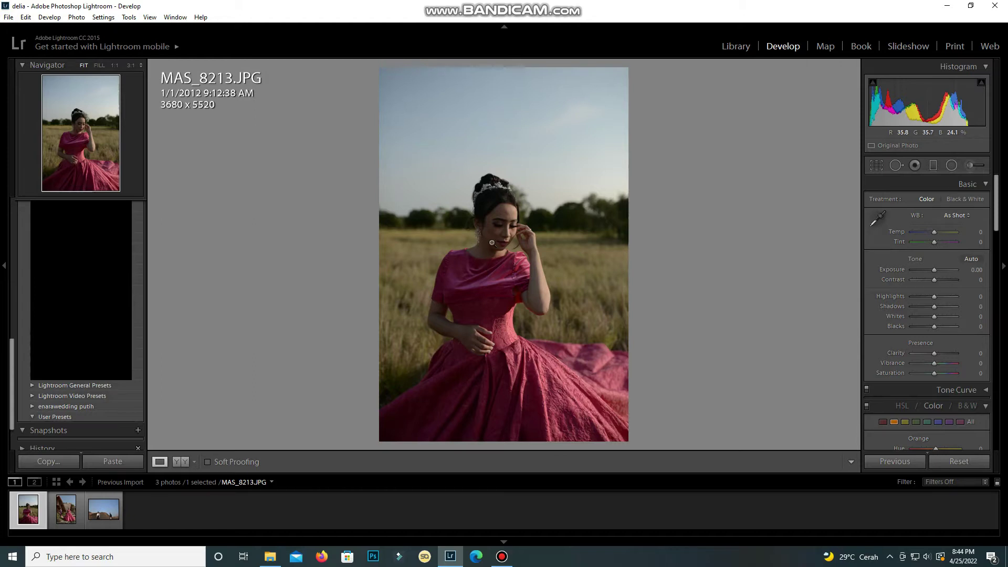
- Set MAS_8213's overall Basic exposure to +1.19
{"action": "key", "text": "ctrl+l"}
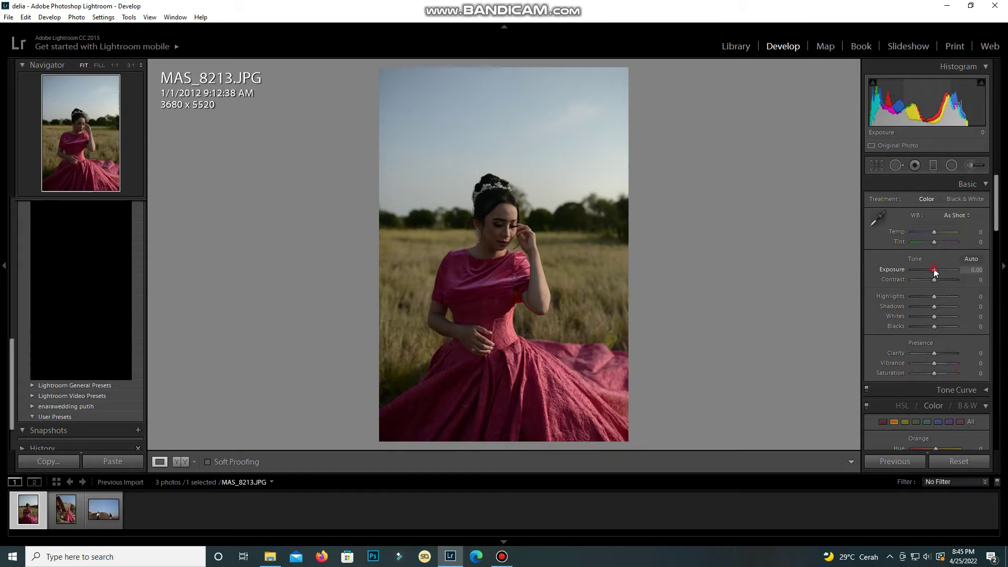
{"action": "left_click_drag", "start_coordinate": [933, 269], "coordinate": [940, 269]}
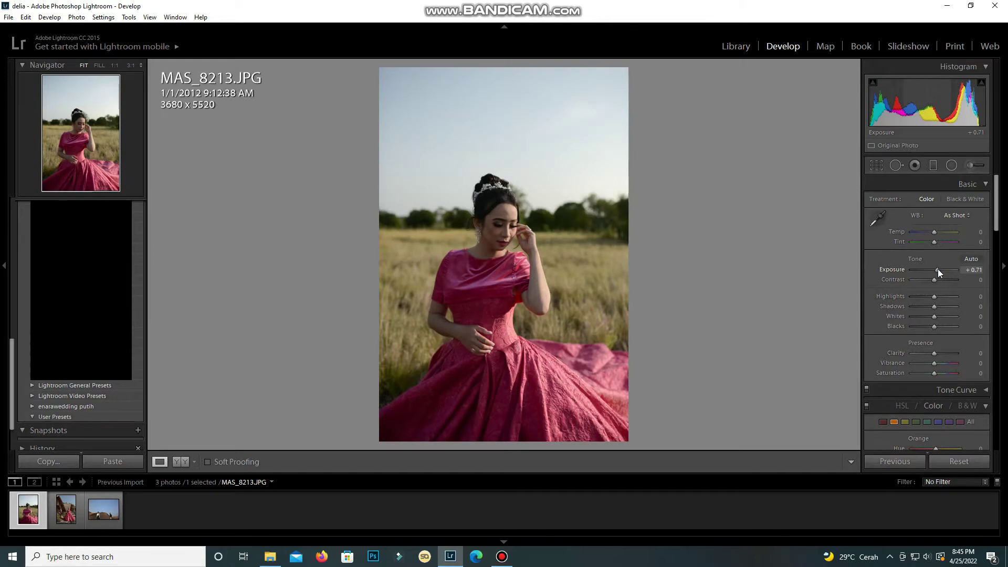
{"action": "left_click_drag", "start_coordinate": [940, 269], "coordinate": [938, 269]}
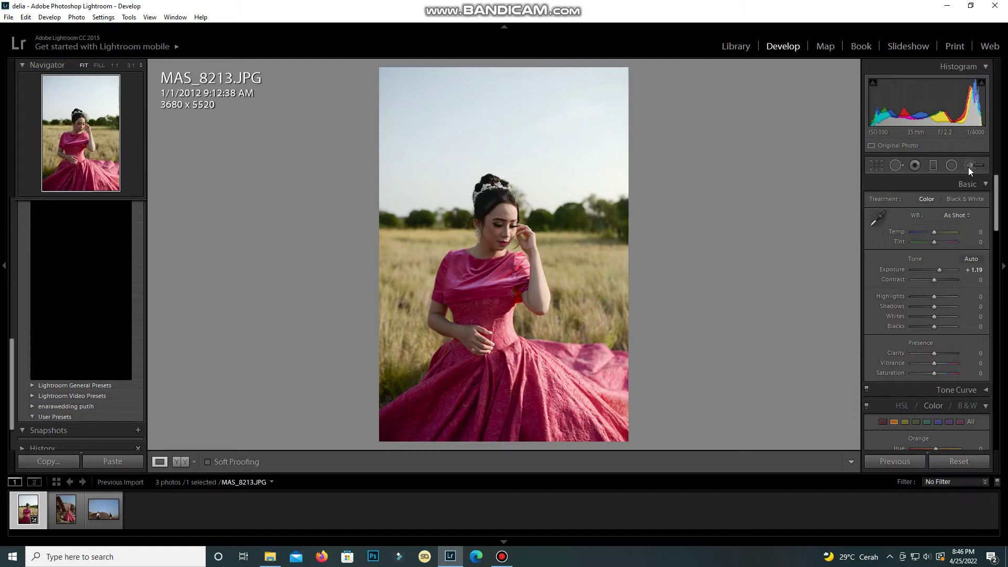
- Select the Adjustment Brush and shrink its size to 4
{"action": "left_click", "coordinate": [968, 167]}
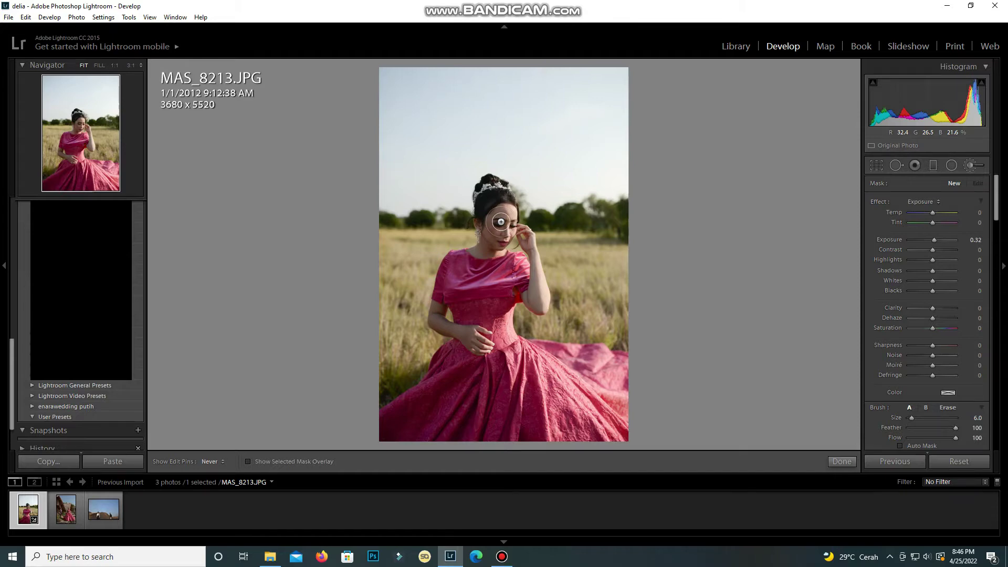
{"action": "key", "text": "bracketleft"}
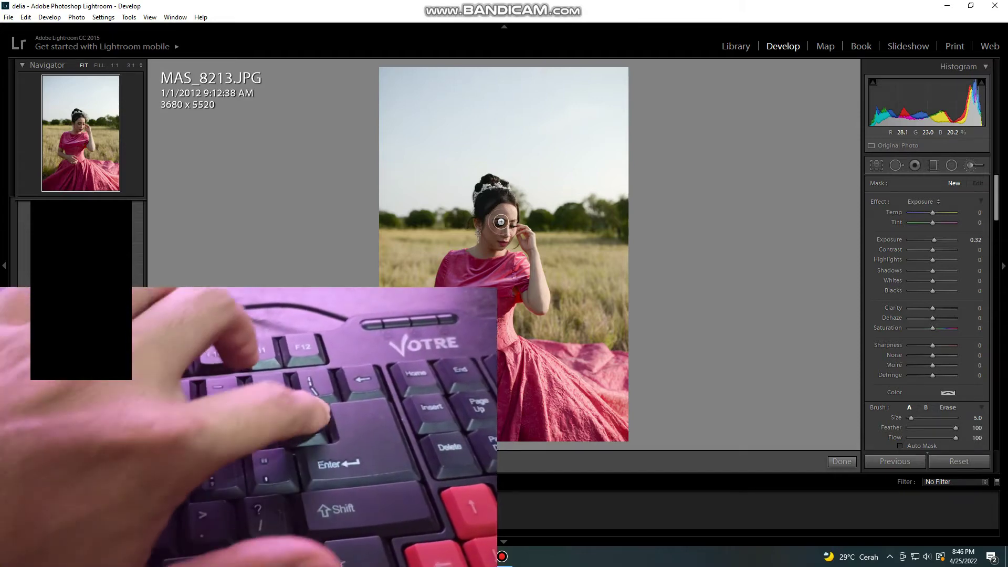
{"action": "key", "text": "bracketleft"}
{"action": "key", "text": "bracketleft"}
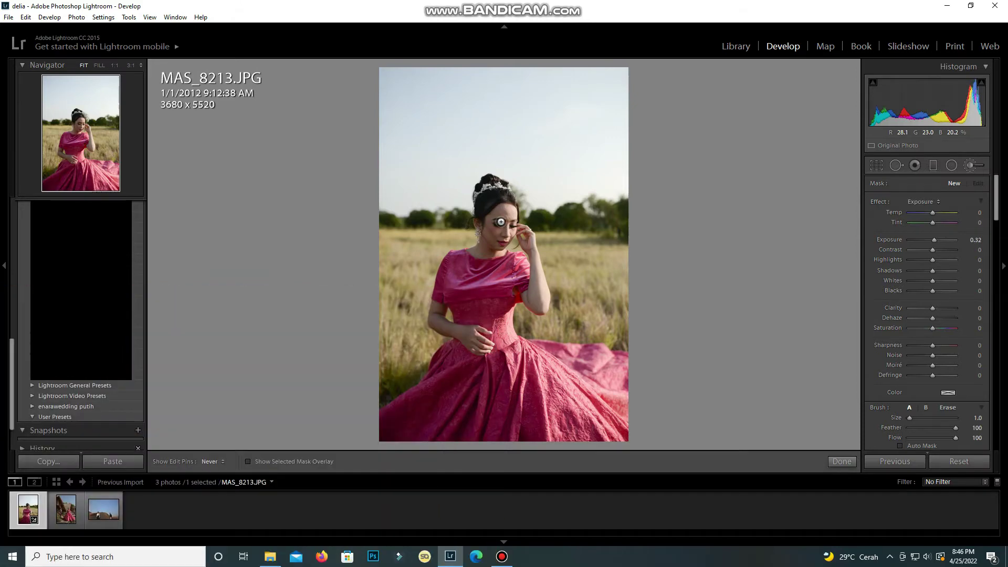
{"action": "scroll", "coordinate": [501, 222], "scroll_direction": "up", "scroll_amount": 2}
{"action": "scroll", "coordinate": [501, 221], "scroll_direction": "up", "scroll_amount": 2}
{"action": "scroll", "coordinate": [499, 220], "scroll_direction": "down", "scroll_amount": 2}
{"action": "scroll", "coordinate": [498, 218], "scroll_direction": "up", "scroll_amount": 1}
- Reset the brush exposure to 0 and paint a mask over the woman's face
{"action": "left_click", "coordinate": [935, 241]}
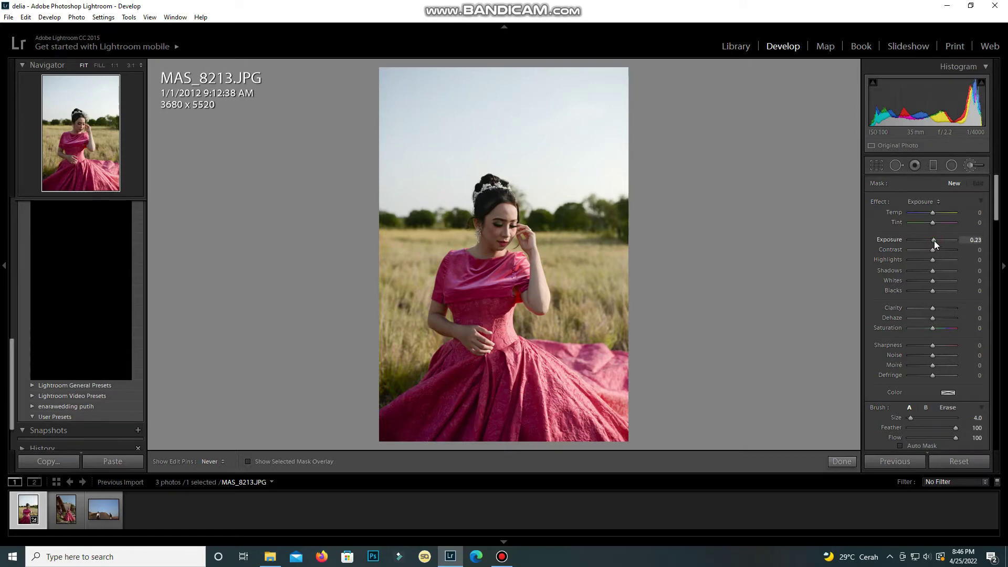
{"action": "double_click", "coordinate": [933, 241]}
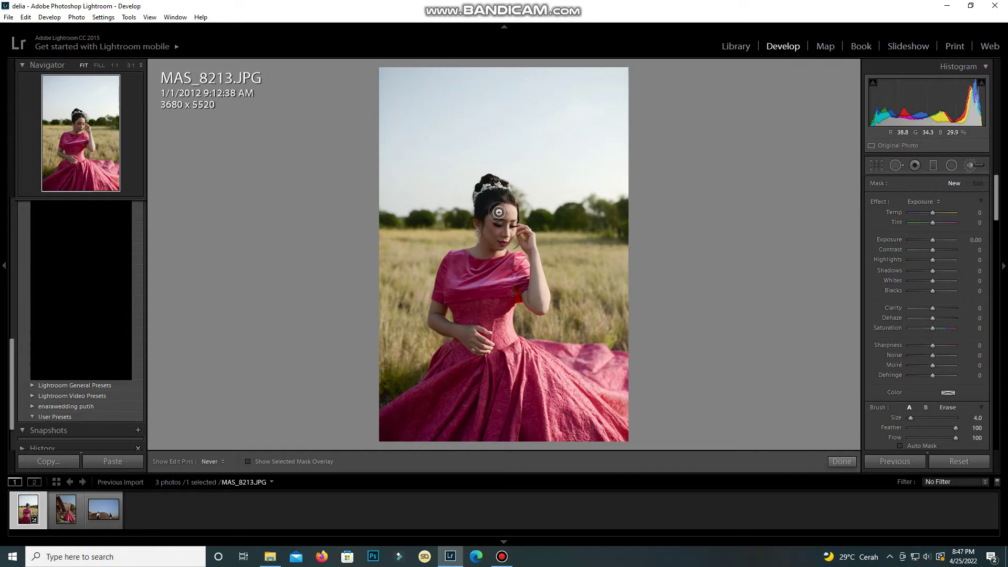
{"action": "left_click_drag", "start_coordinate": [511, 192], "coordinate": [498, 244]}
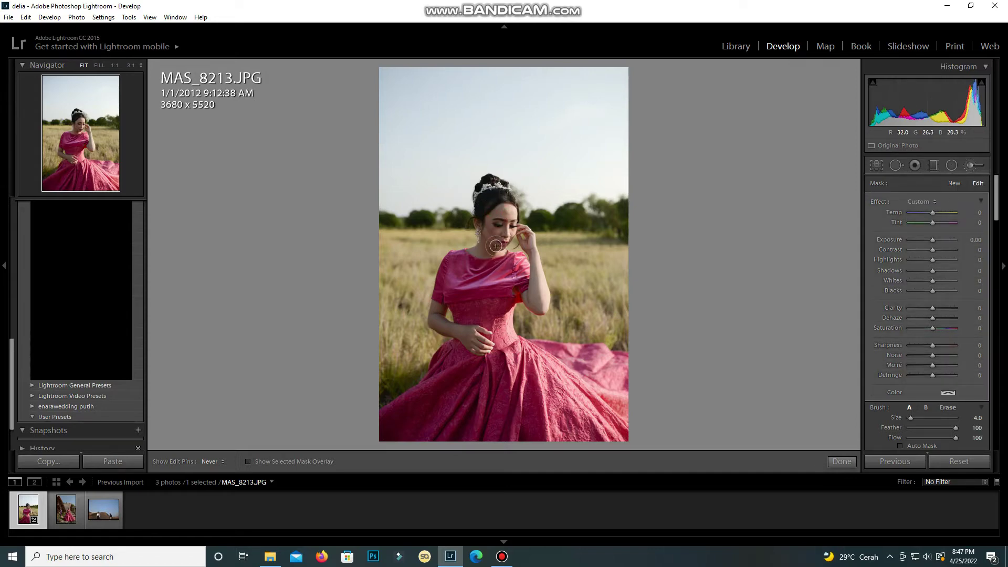
- Undo and repaint the face mask, then set its local exposure to about +0.97
{"action": "key", "text": "ctrl+z"}
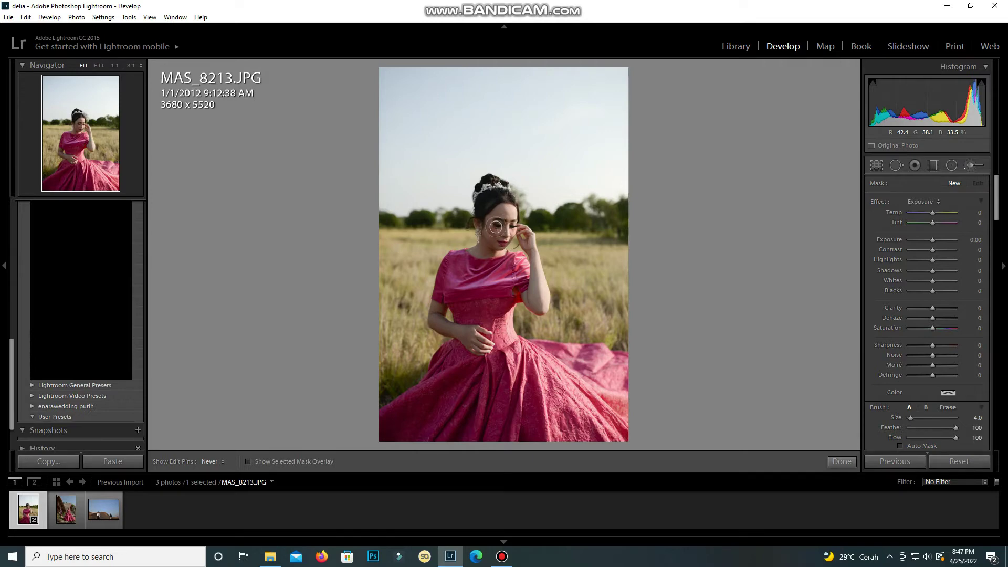
{"action": "left_click_drag", "start_coordinate": [495, 225], "coordinate": [498, 221]}
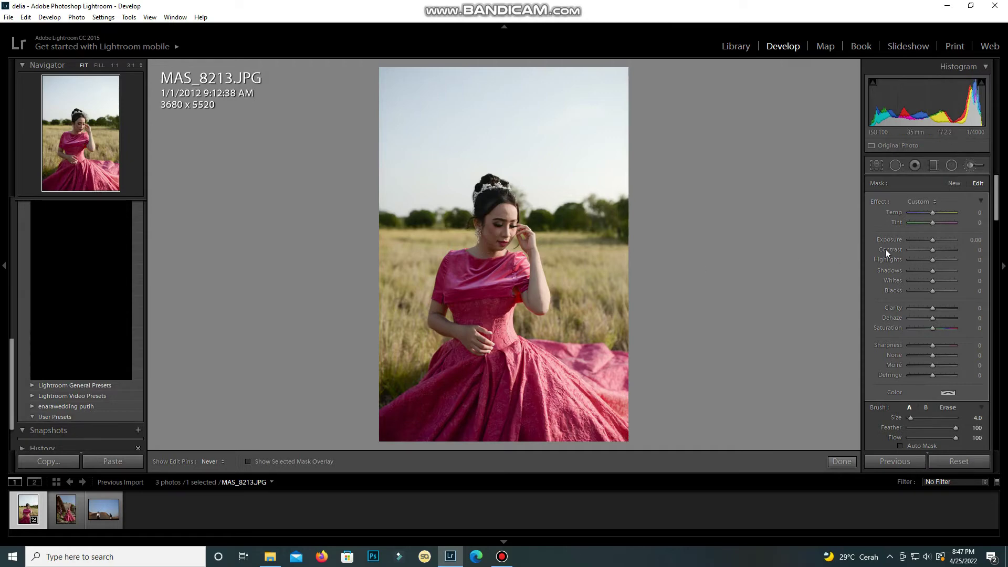
{"action": "left_click", "coordinate": [932, 241]}
{"action": "left_click_drag", "start_coordinate": [933, 241], "coordinate": [937, 240]}
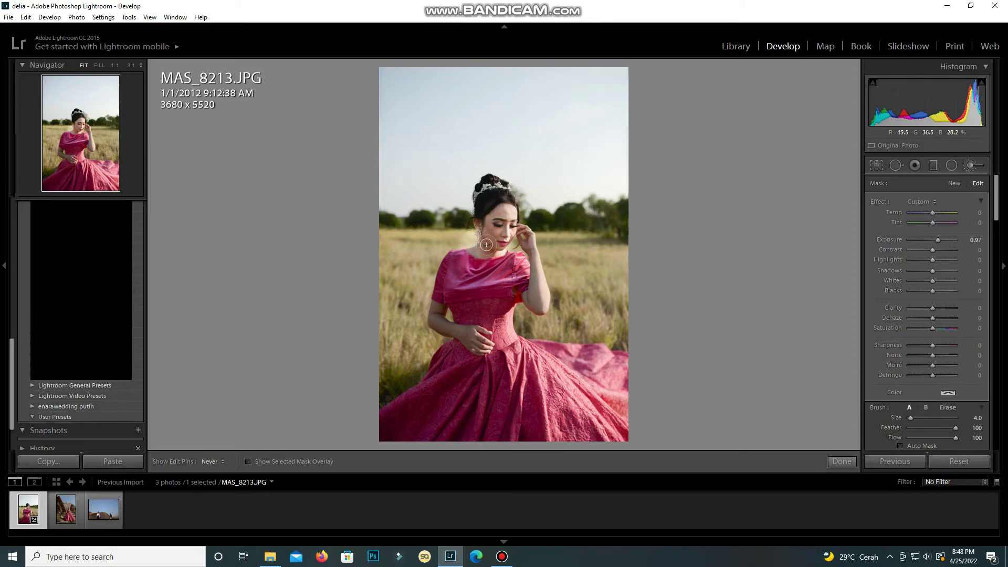
- Reset all edits, raise overall exposure to +1.43, and return to the Adjustment Brush
{"action": "left_click", "coordinate": [945, 462]}
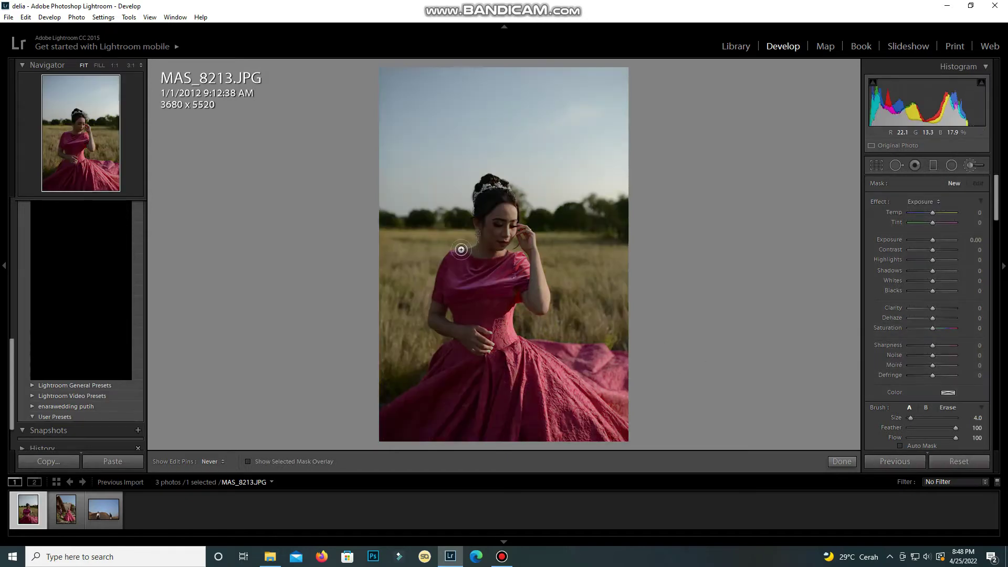
{"action": "left_click_drag", "start_coordinate": [934, 241], "coordinate": [939, 240]}
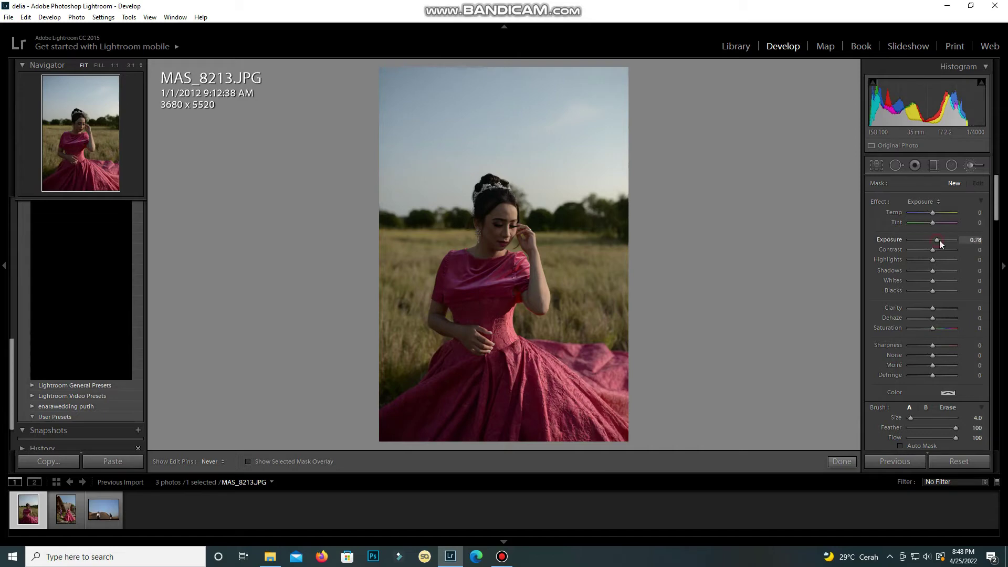
{"action": "left_click", "coordinate": [842, 461]}
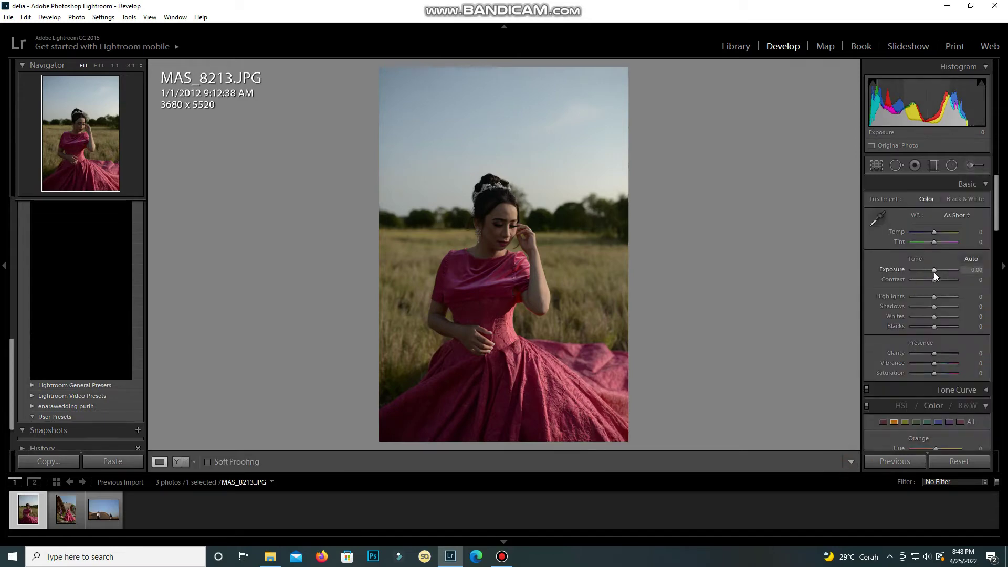
{"action": "left_click_drag", "start_coordinate": [936, 270], "coordinate": [941, 270]}
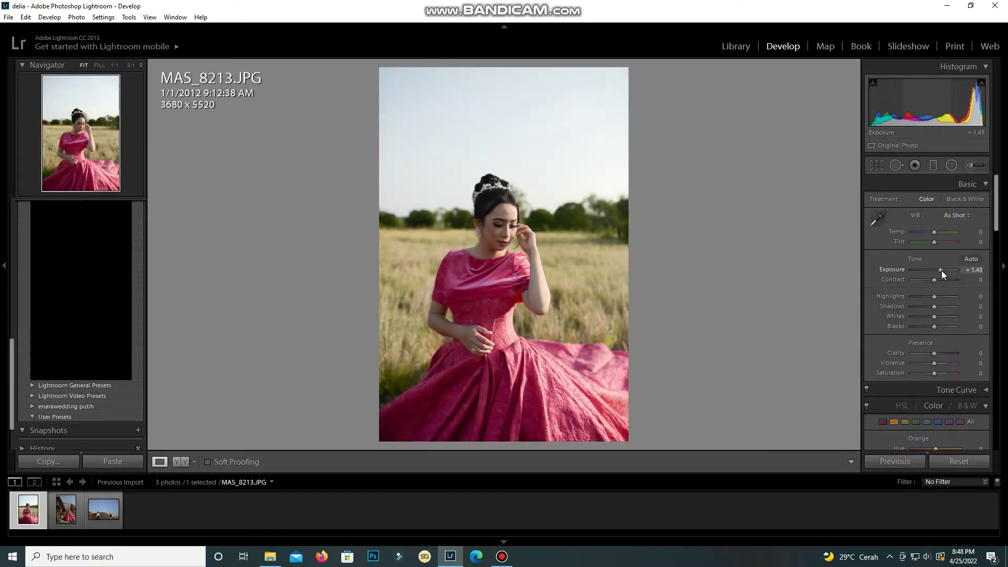
{"action": "left_click", "coordinate": [968, 165]}
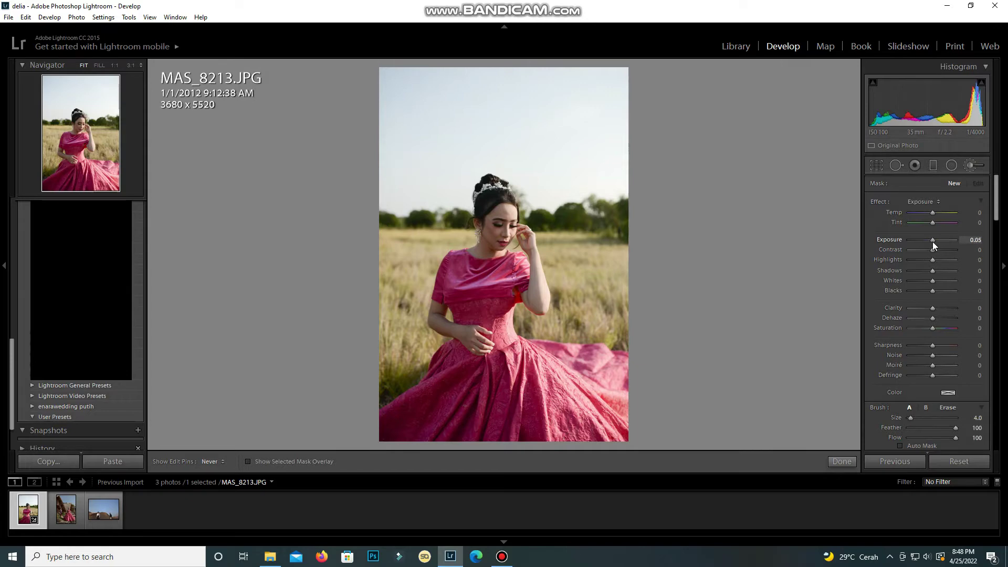
- Set the brush exposure to 0.23 and paint a new mask over the face
{"action": "left_click", "coordinate": [932, 241]}
{"action": "left_click_drag", "start_coordinate": [933, 242], "coordinate": [934, 242]}
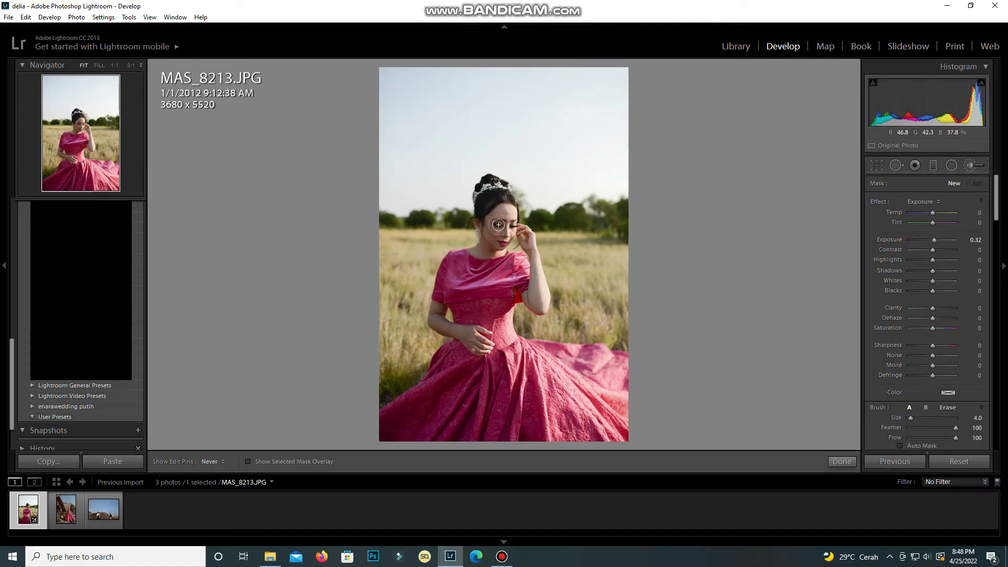
{"action": "left_click_drag", "start_coordinate": [493, 244], "coordinate": [497, 214]}
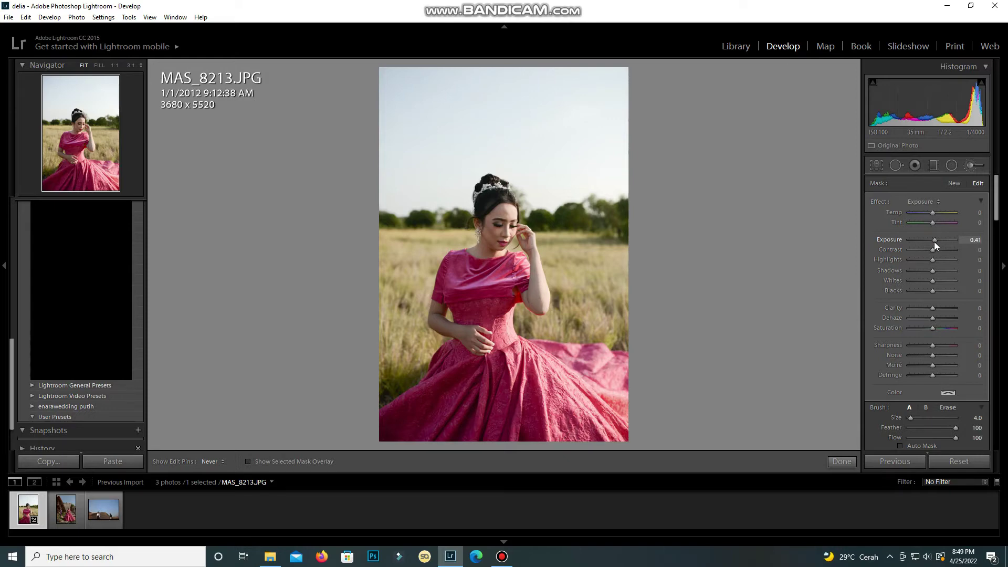
- Give the face mask exposure 0.69, contrast -8 and shadows 20
{"action": "left_click_drag", "start_coordinate": [934, 242], "coordinate": [936, 241]}
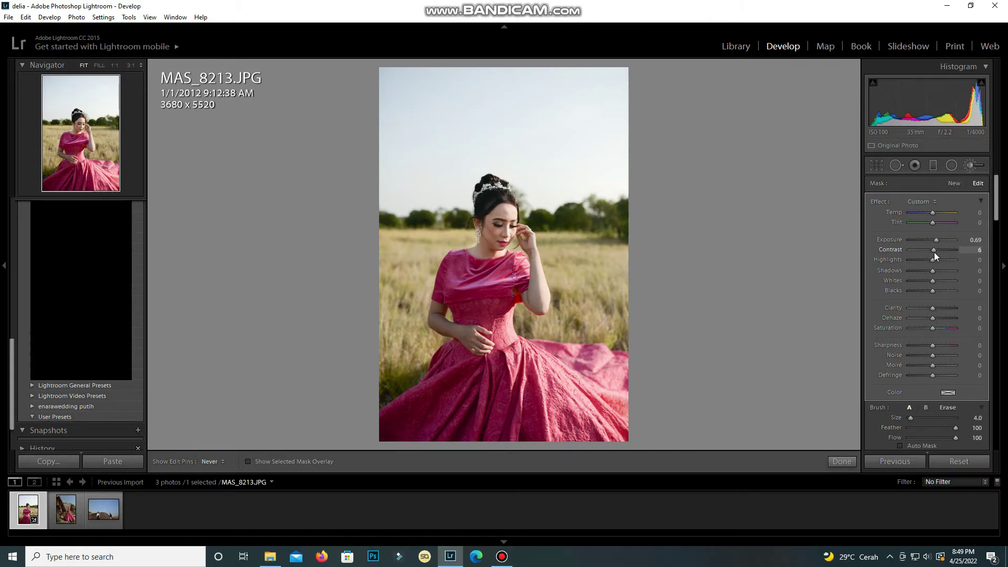
{"action": "left_click_drag", "start_coordinate": [935, 253], "coordinate": [931, 255]}
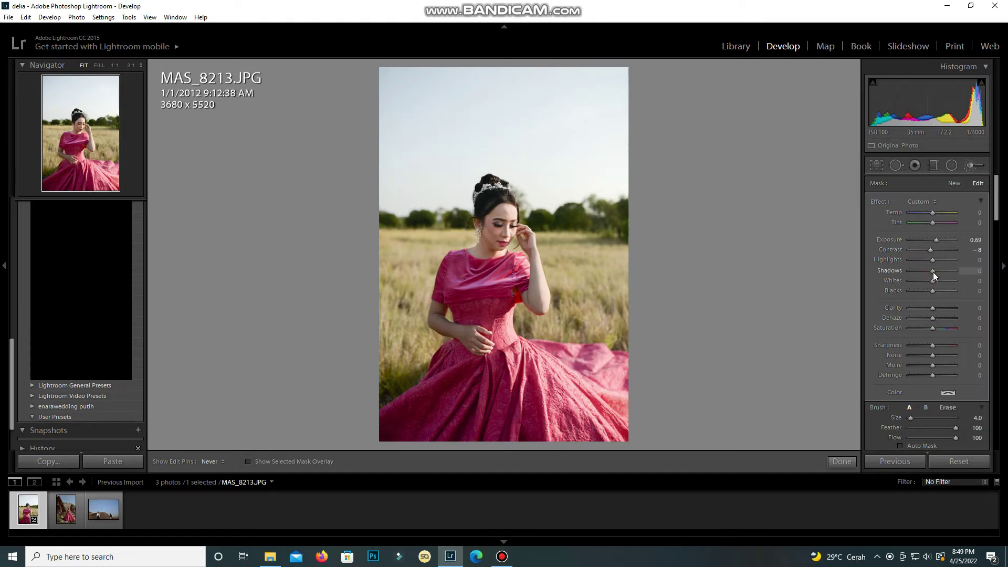
{"action": "left_click_drag", "start_coordinate": [933, 271], "coordinate": [938, 273]}
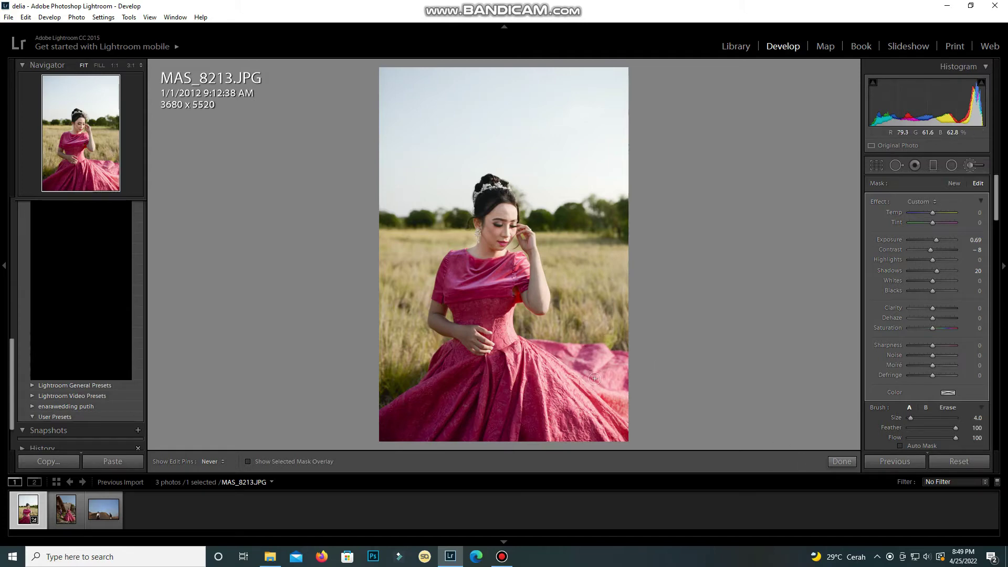
- Finish the MAS_8213 brush edits and show its before and after versions side by side
{"action": "left_click", "coordinate": [841, 462]}
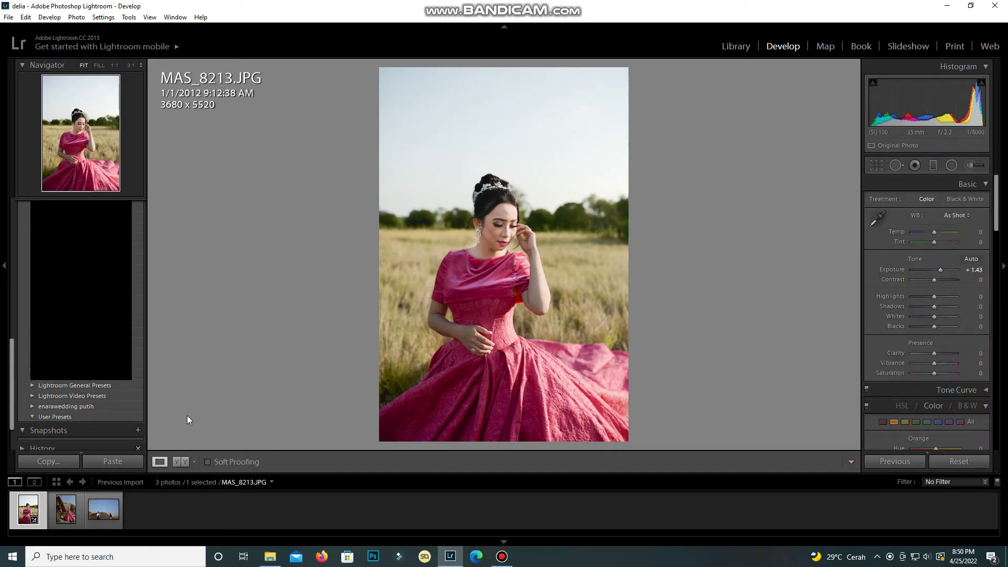
{"action": "left_click", "coordinate": [177, 464]}
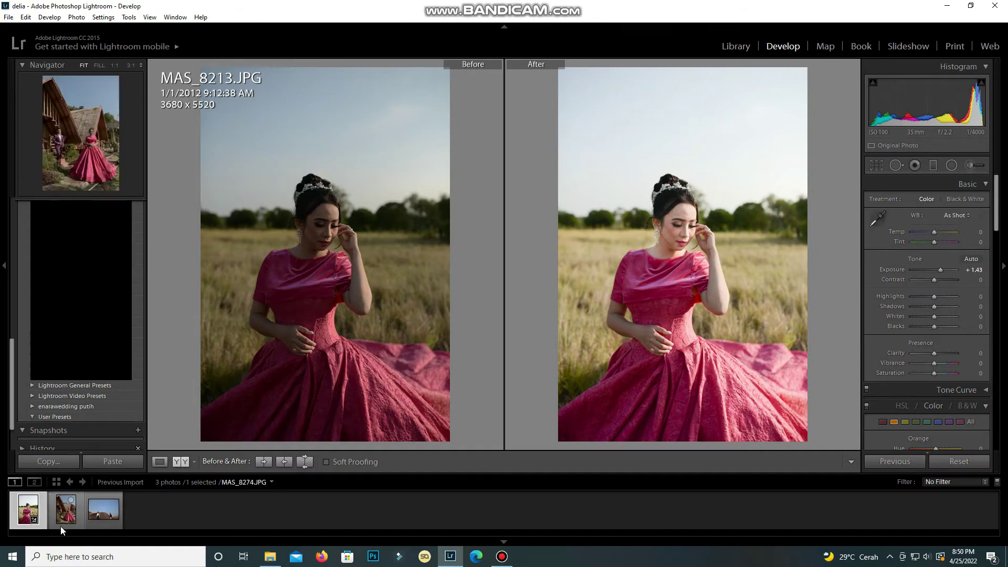
- Select the desert photo DSC_2934.JPG and zoom the comparison in on the woman's face
{"action": "left_click", "coordinate": [90, 519]}
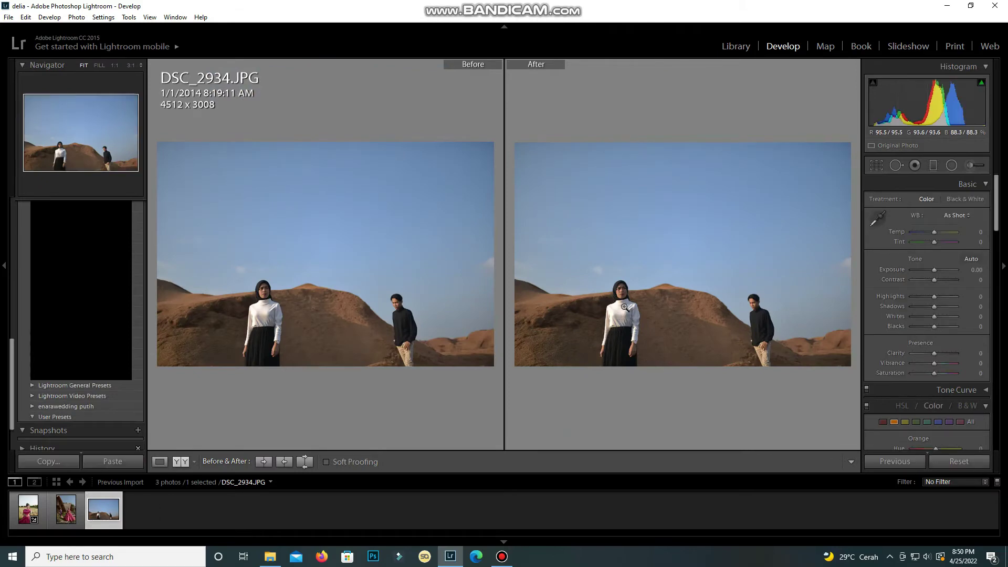
{"action": "left_click", "coordinate": [631, 297]}
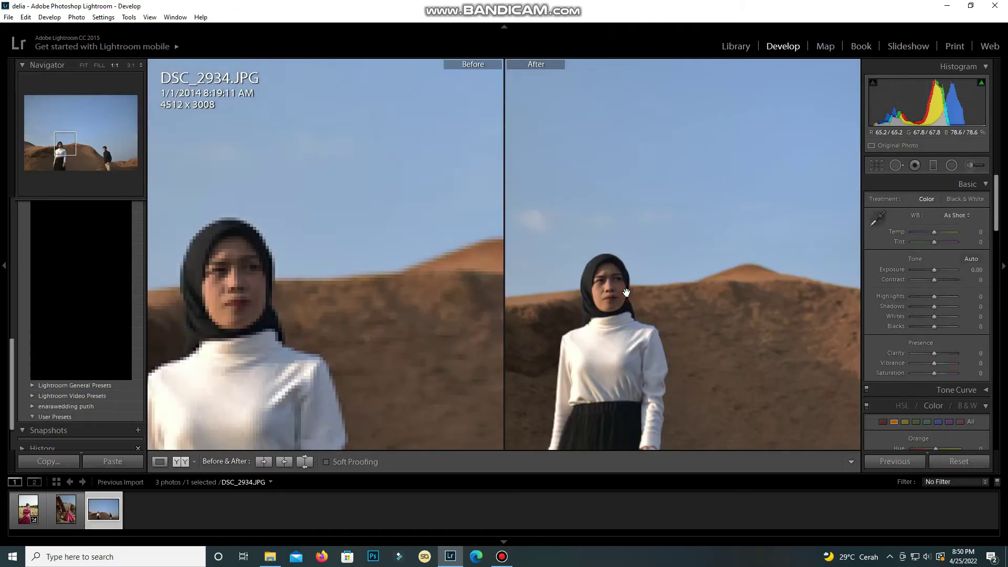
{"action": "left_click_drag", "start_coordinate": [637, 286], "coordinate": [688, 292]}
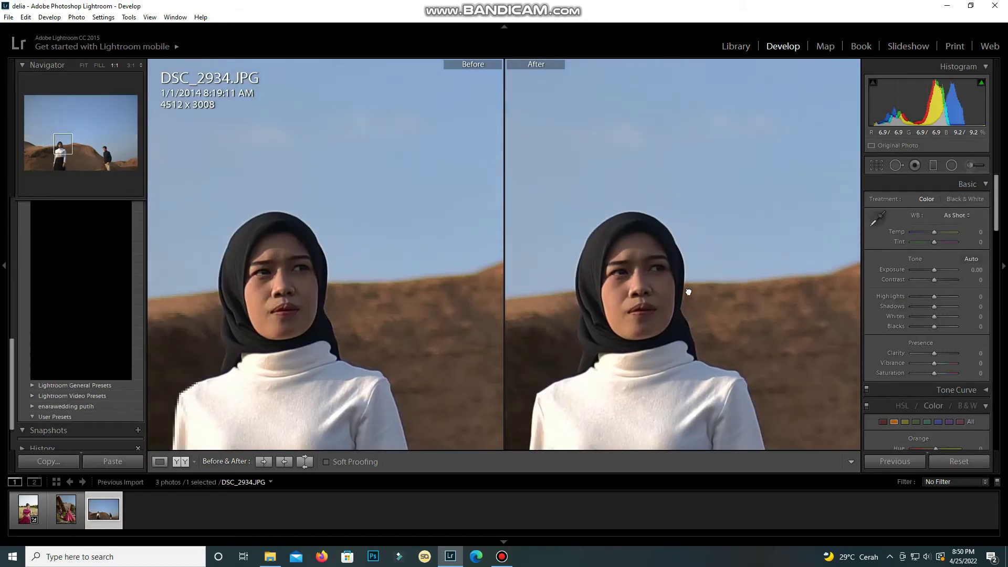
{"action": "left_click", "coordinate": [662, 305]}
{"action": "left_click", "coordinate": [620, 297]}
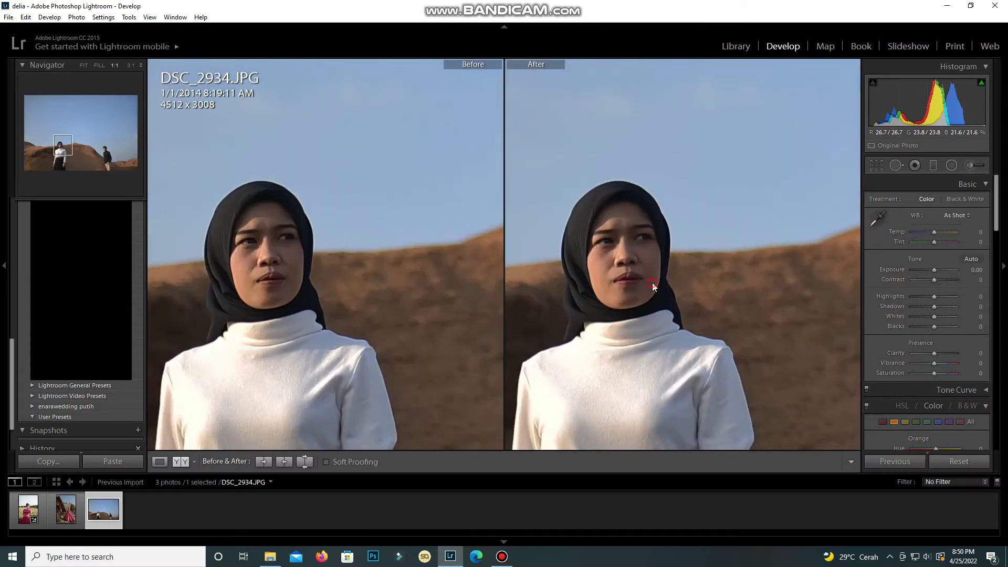
{"action": "left_click", "coordinate": [653, 285]}
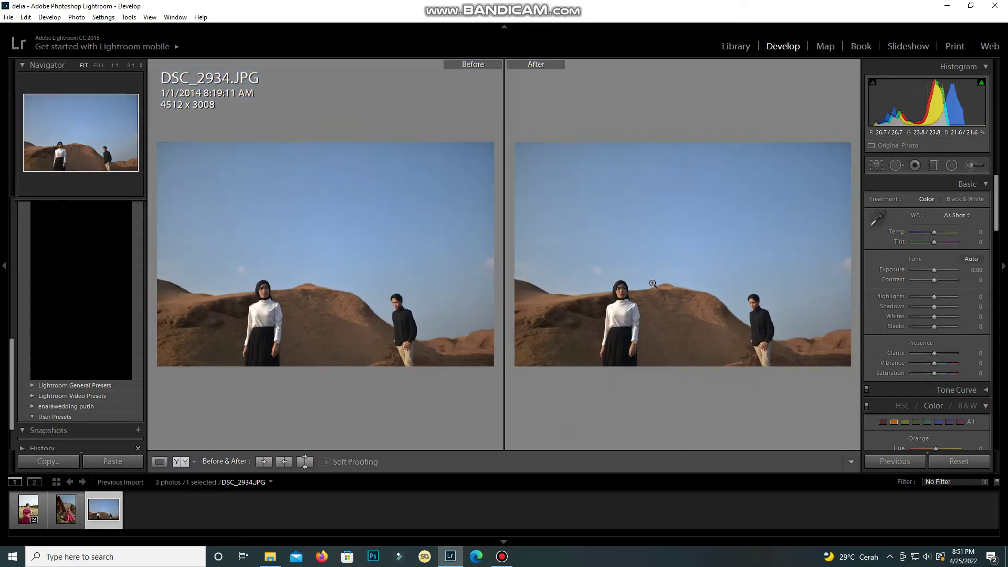
- Pan and re-zoom the 1:1 close-up until her face is framed
{"action": "left_click", "coordinate": [620, 299]}
{"action": "left_click_drag", "start_coordinate": [582, 175], "coordinate": [639, 235]}
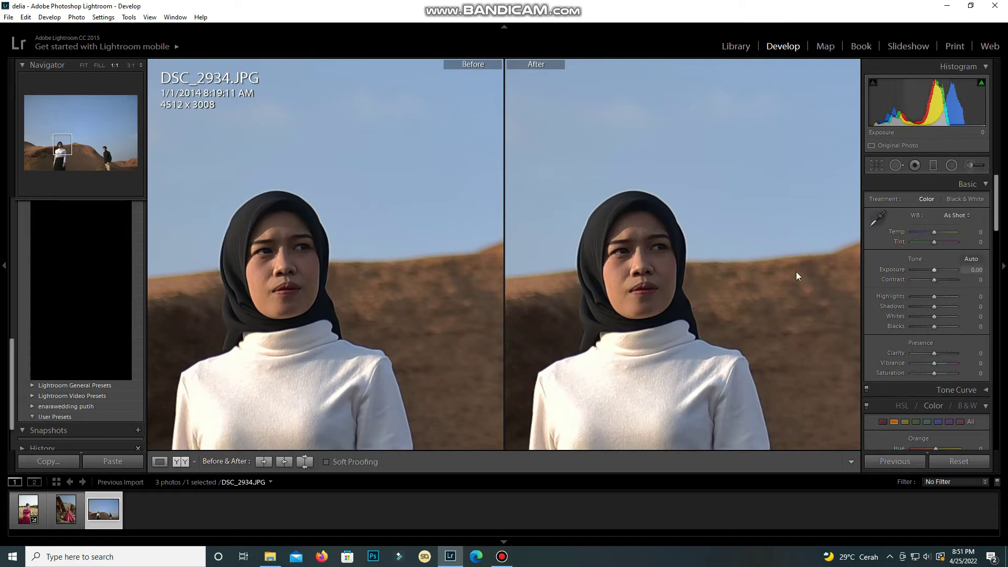
{"action": "mouse_move", "coordinate": [657, 281]}
{"action": "left_mouse_down"}
{"action": "mouse_move", "coordinate": [677, 255]}
{"action": "mouse_move", "coordinate": [670, 272]}
{"action": "left_mouse_up"}
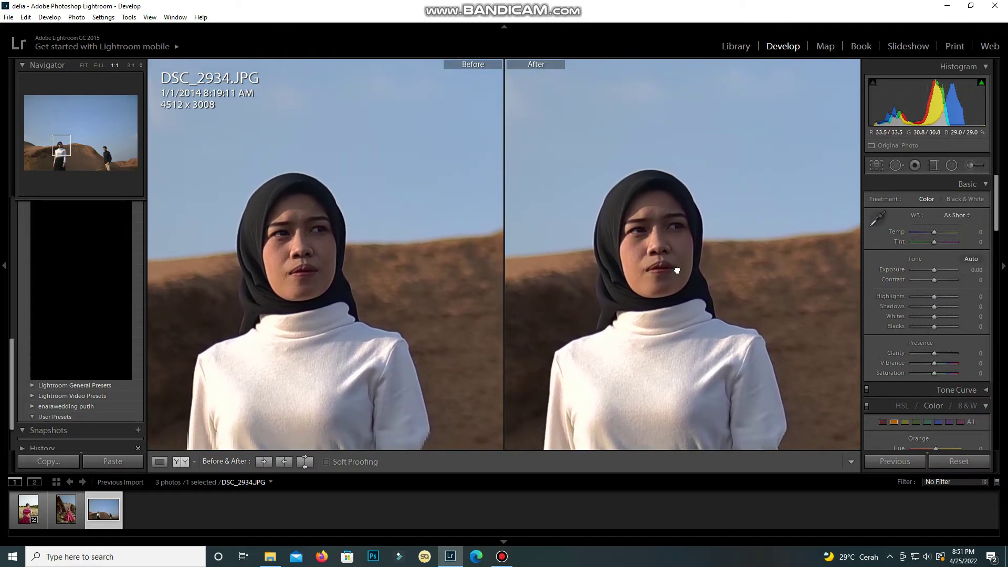
{"action": "left_click", "coordinate": [659, 274]}
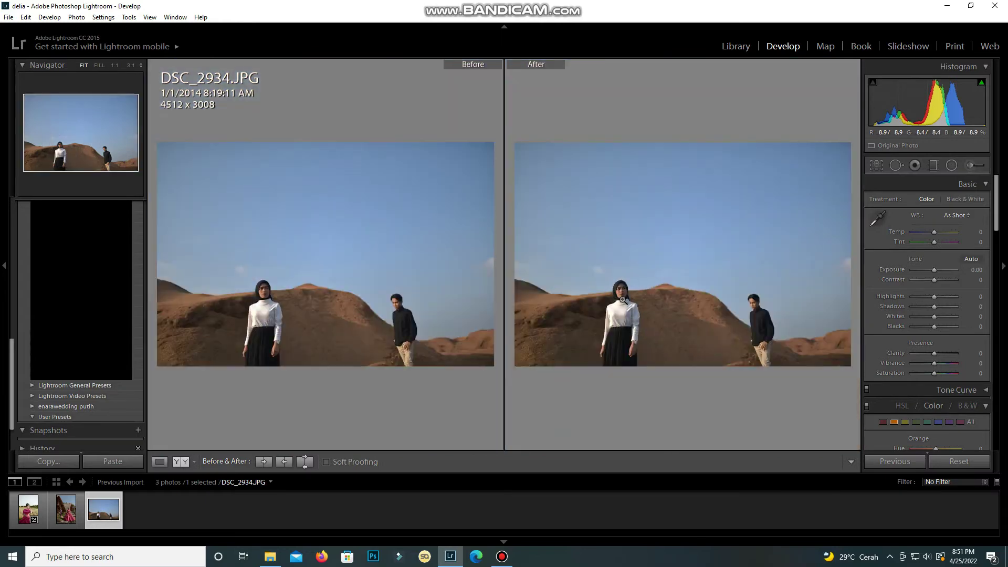
{"action": "left_click", "coordinate": [623, 292]}
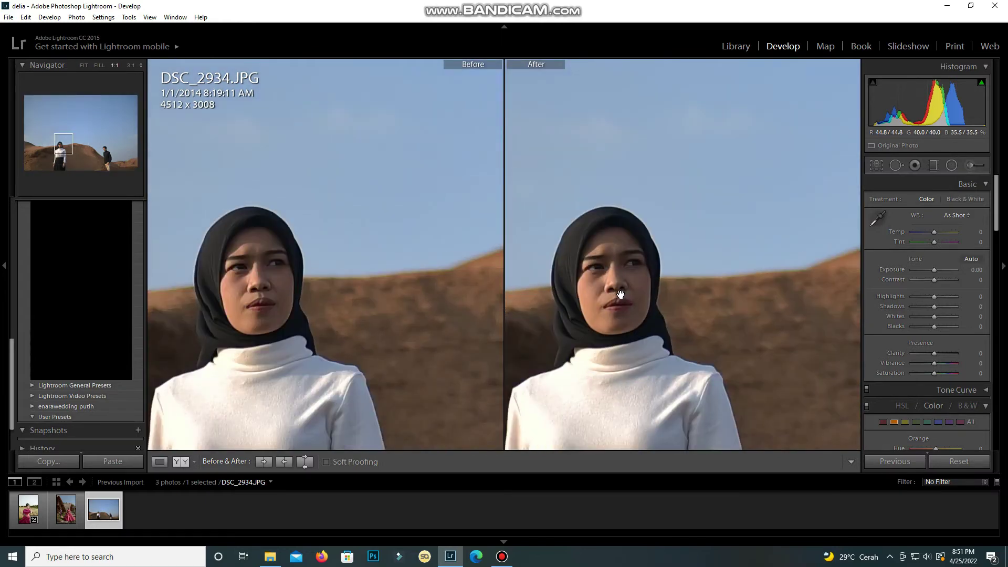
{"action": "left_click_drag", "start_coordinate": [620, 297], "coordinate": [661, 295]}
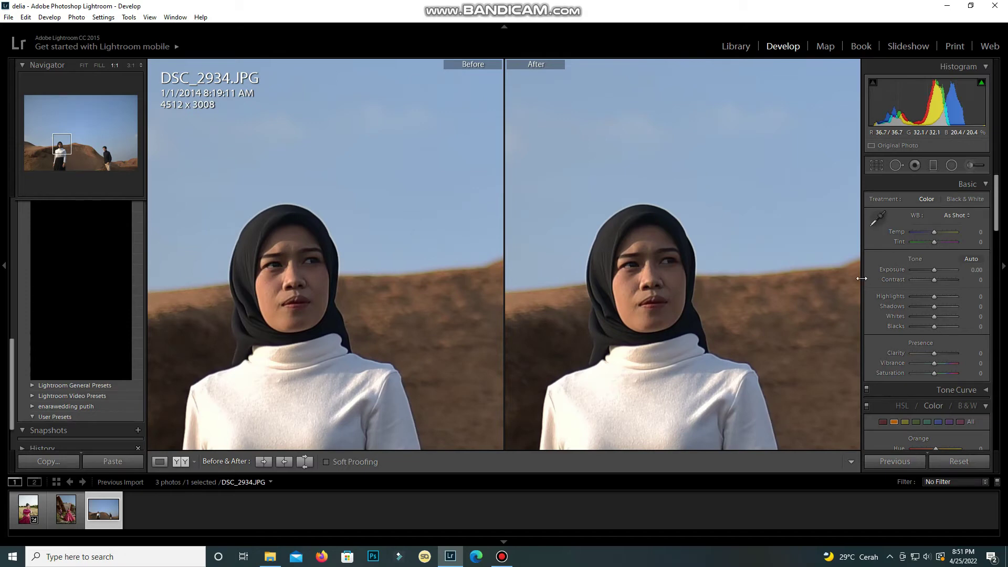
{"action": "left_click_drag", "start_coordinate": [682, 270], "coordinate": [704, 247]}
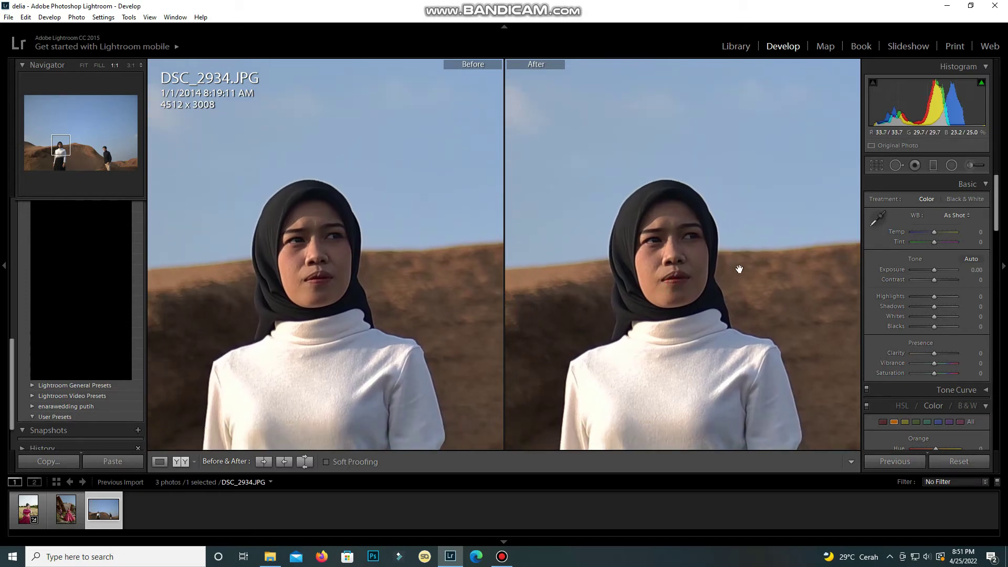
- Paint a brush mask over the woman's face and headscarf at +0.69 exposure
{"action": "left_click", "coordinate": [970, 166]}
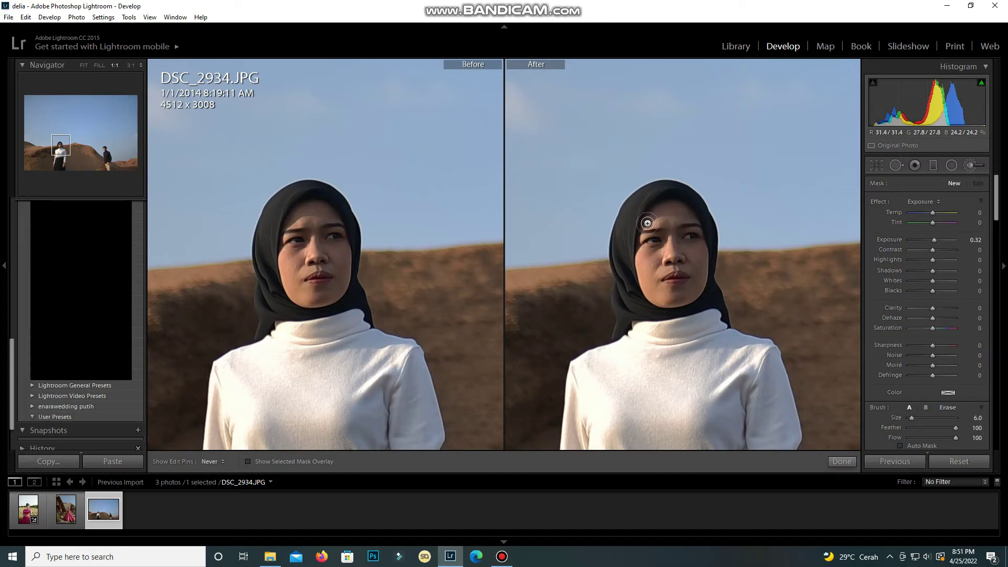
{"action": "scroll", "coordinate": [647, 221], "scroll_direction": "up", "scroll_amount": 1}
{"action": "left_click_drag", "start_coordinate": [648, 221], "coordinate": [676, 212]}
{"action": "scroll", "coordinate": [676, 211], "scroll_direction": "up", "scroll_amount": 1}
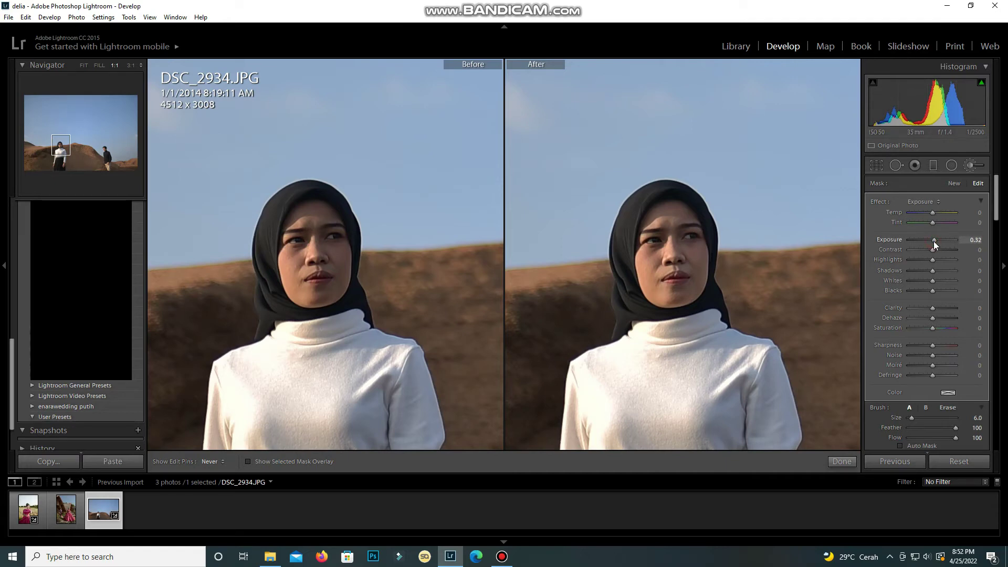
{"action": "left_click_drag", "start_coordinate": [935, 242], "coordinate": [936, 241]}
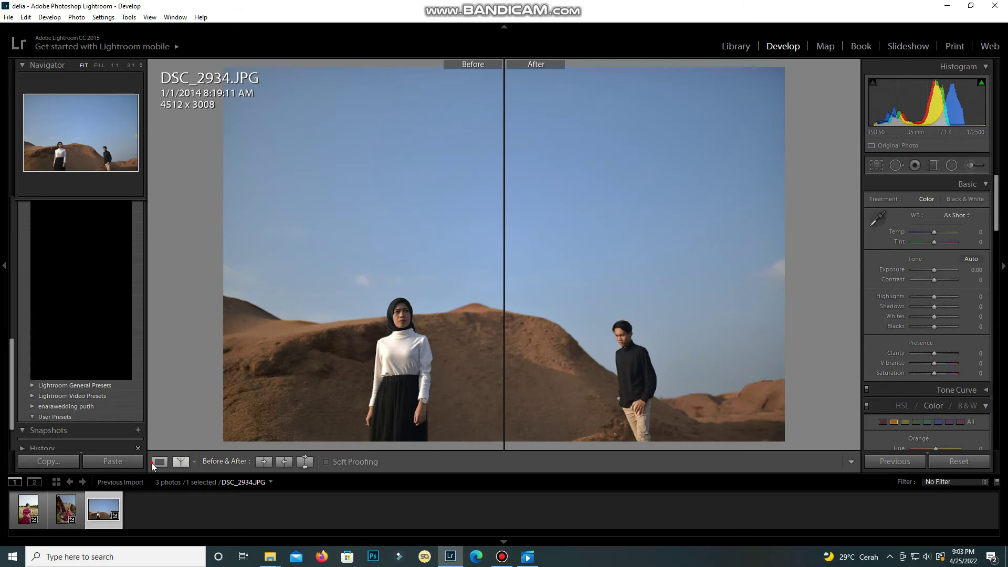
- Cycle the Before/After layout back to side-by-side and zoom into the woman's upper body
{"action": "left_click", "coordinate": [178, 464]}
{"action": "left_click", "coordinate": [178, 464]}
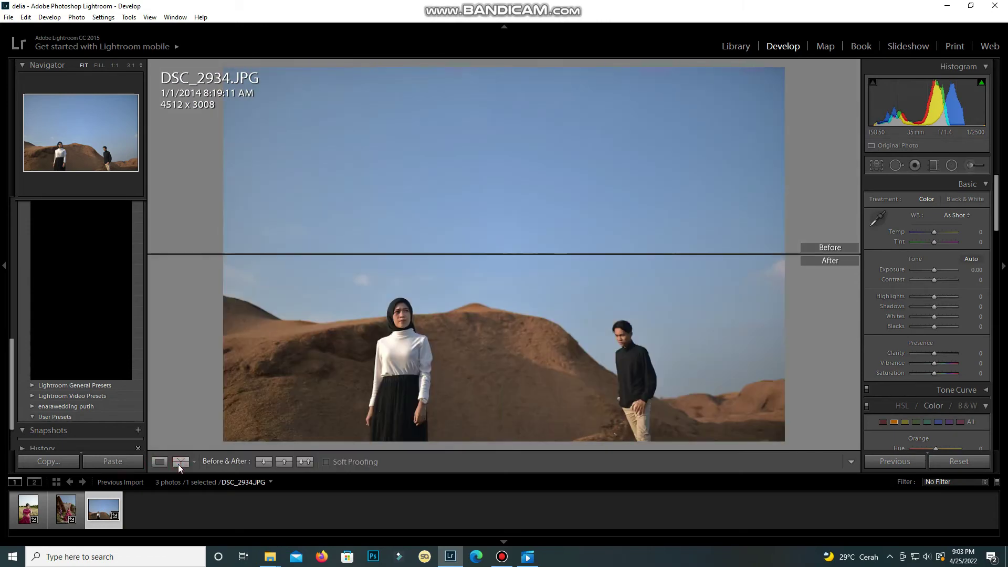
{"action": "left_click", "coordinate": [603, 306]}
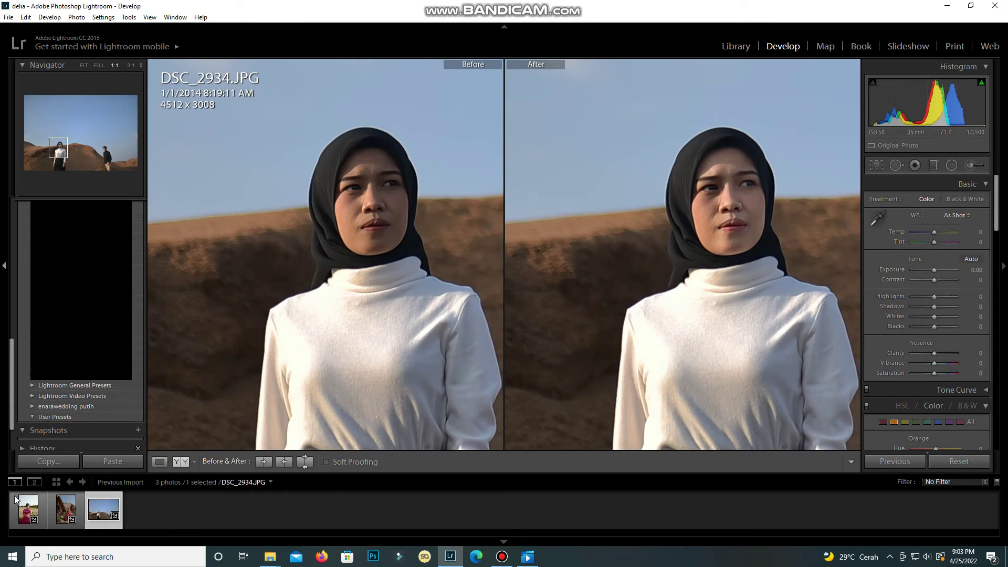
- Switch to MAS_8213.JPG and zoom 1:1 onto her face in the comparison
{"action": "left_click", "coordinate": [27, 509]}
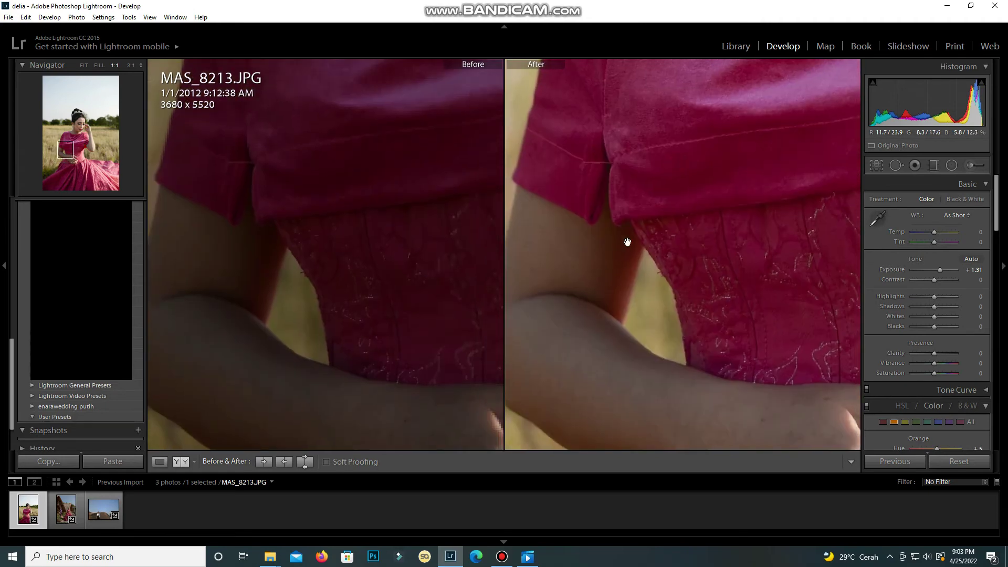
{"action": "left_click", "coordinate": [627, 239]}
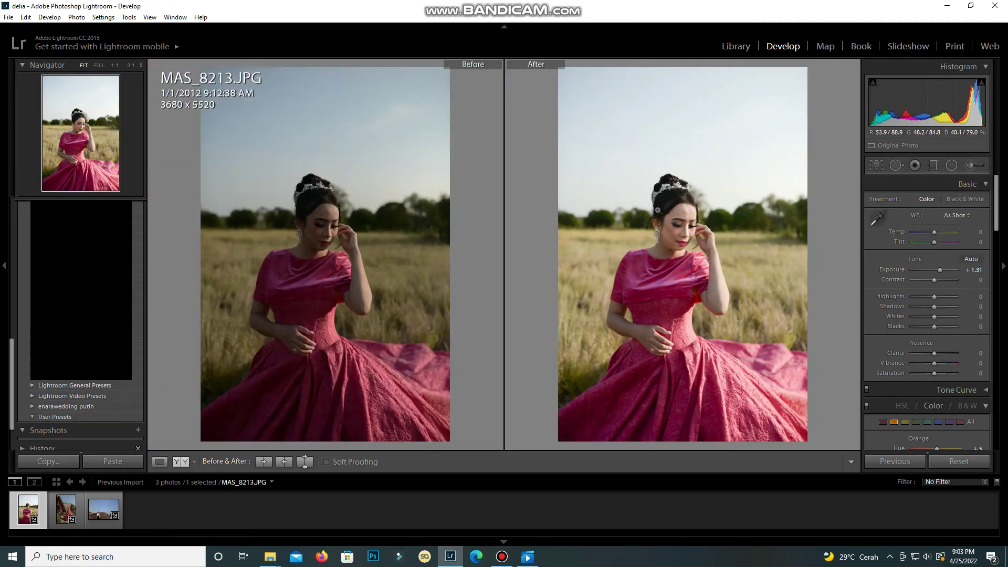
{"action": "left_click", "coordinate": [672, 215]}
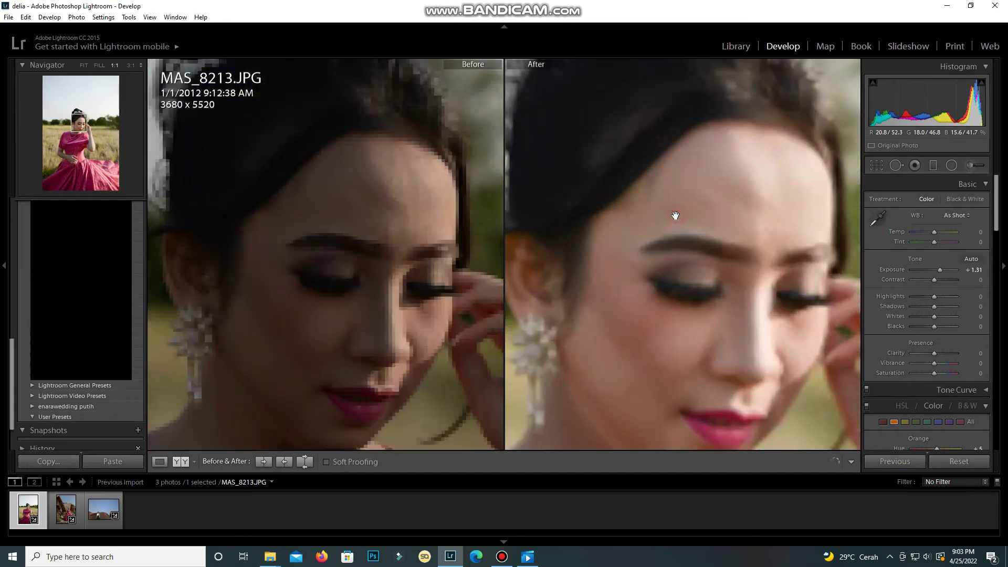
{"action": "left_click_drag", "start_coordinate": [673, 216], "coordinate": [725, 212]}
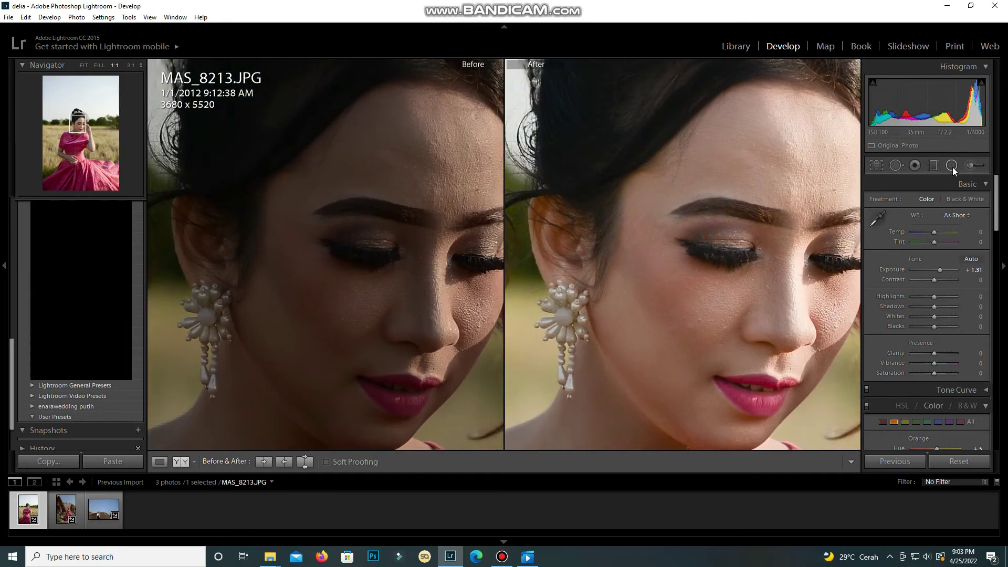
- Start a new brush mask and brighten the forehead, left cheek and chin
{"action": "left_click", "coordinate": [972, 166]}
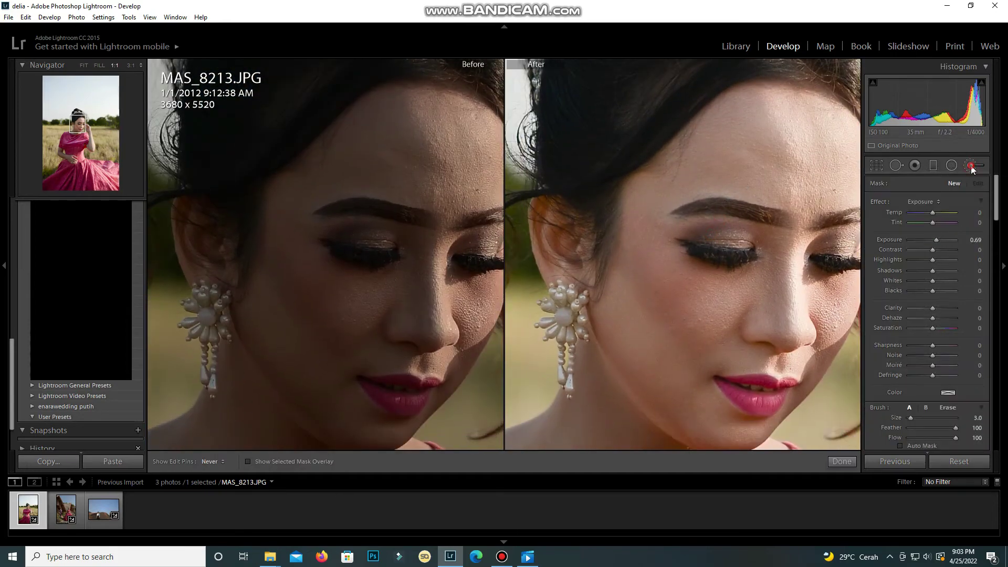
{"action": "left_click", "coordinate": [971, 165]}
{"action": "scroll", "coordinate": [727, 149], "scroll_direction": "up", "scroll_amount": 5}
{"action": "scroll", "coordinate": [740, 135], "scroll_direction": "up", "scroll_amount": 1}
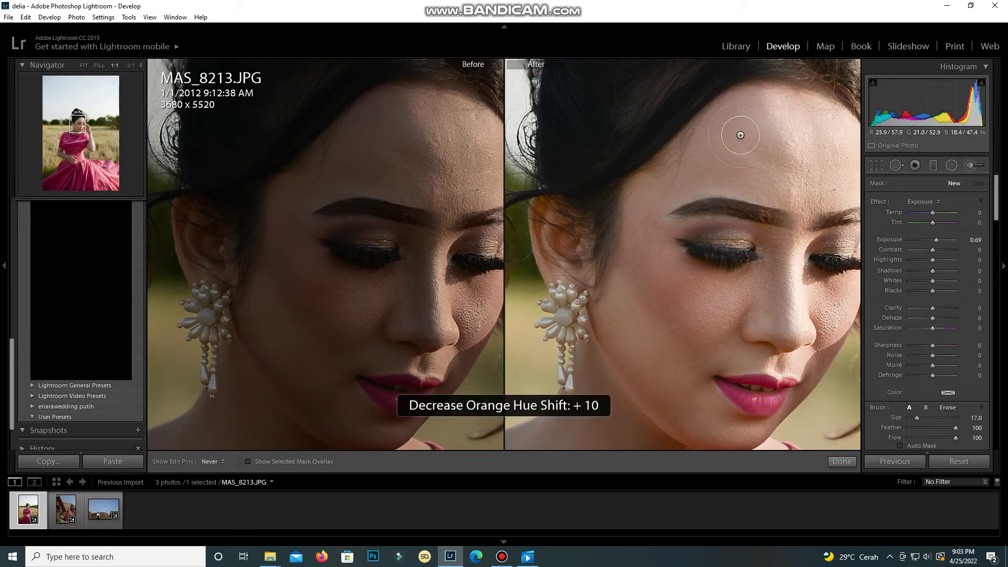
{"action": "scroll", "coordinate": [745, 142], "scroll_direction": "up", "scroll_amount": 2}
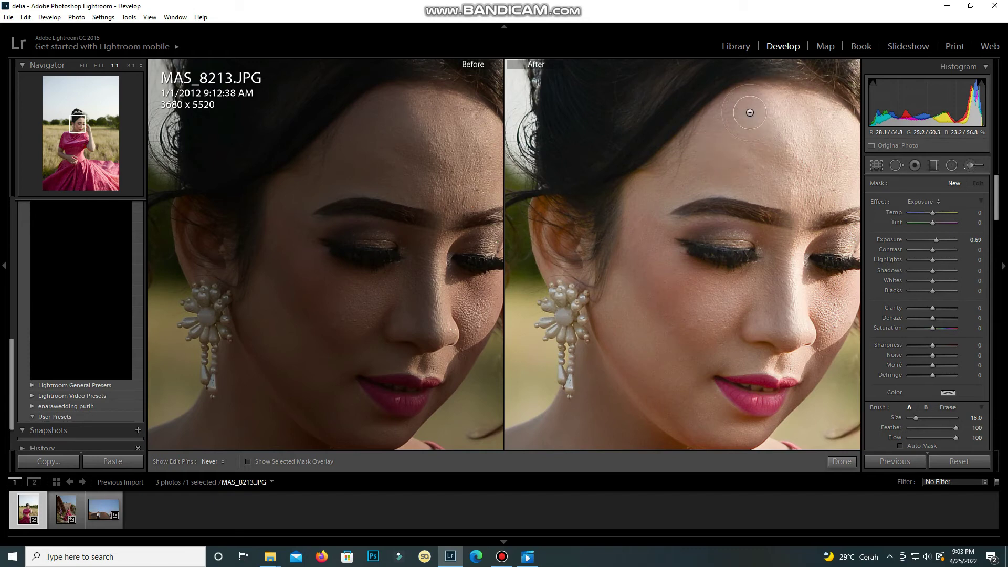
{"action": "mouse_move", "coordinate": [761, 99]}
{"action": "left_mouse_down"}
{"action": "mouse_move", "coordinate": [772, 145]}
{"action": "mouse_move", "coordinate": [753, 391]}
{"action": "mouse_move", "coordinate": [731, 393]}
{"action": "mouse_move", "coordinate": [704, 432]}
{"action": "mouse_move", "coordinate": [652, 405]}
{"action": "mouse_move", "coordinate": [603, 315]}
{"action": "mouse_move", "coordinate": [556, 275]}
{"action": "mouse_move", "coordinate": [546, 210]}
{"action": "mouse_move", "coordinate": [607, 225]}
{"action": "mouse_move", "coordinate": [683, 136]}
{"action": "mouse_move", "coordinate": [745, 105]}
{"action": "mouse_move", "coordinate": [743, 120]}
{"action": "left_mouse_up"}
{"action": "scroll", "coordinate": [702, 171], "scroll_direction": "up", "scroll_amount": 1}
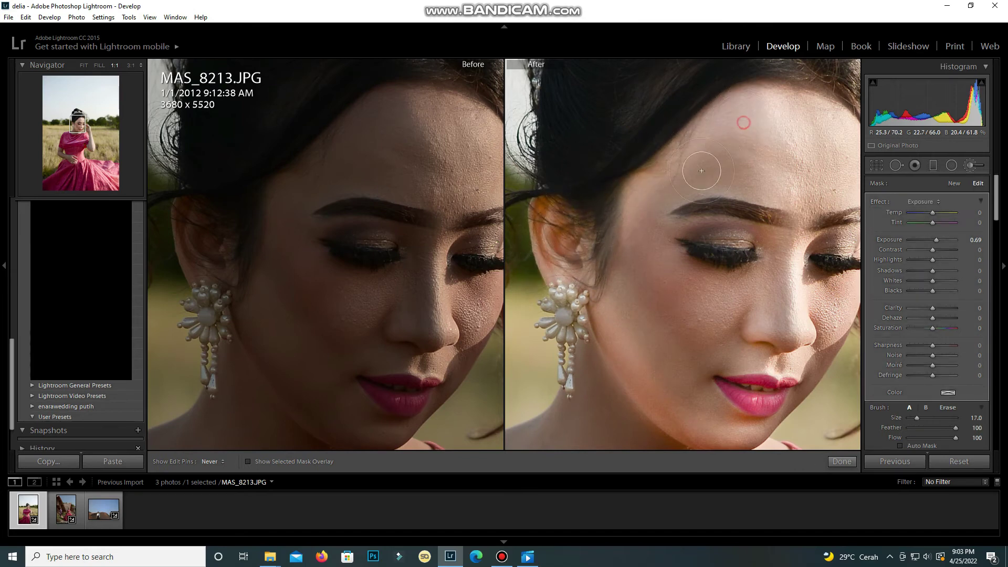
{"action": "mouse_move", "coordinate": [702, 171]}
{"action": "left_mouse_down"}
{"action": "mouse_move", "coordinate": [630, 243]}
{"action": "mouse_move", "coordinate": [728, 346]}
{"action": "mouse_move", "coordinate": [756, 175]}
{"action": "mouse_move", "coordinate": [745, 335]}
{"action": "mouse_move", "coordinate": [704, 407]}
{"action": "mouse_move", "coordinate": [710, 369]}
{"action": "mouse_move", "coordinate": [653, 360]}
{"action": "mouse_move", "coordinate": [604, 270]}
{"action": "mouse_move", "coordinate": [603, 238]}
{"action": "mouse_move", "coordinate": [681, 369]}
{"action": "mouse_move", "coordinate": [659, 238]}
{"action": "mouse_move", "coordinate": [687, 361]}
{"action": "mouse_move", "coordinate": [673, 282]}
{"action": "mouse_move", "coordinate": [673, 355]}
{"action": "left_mouse_up"}
{"action": "scroll", "coordinate": [681, 368], "scroll_direction": "up", "scroll_amount": 1}
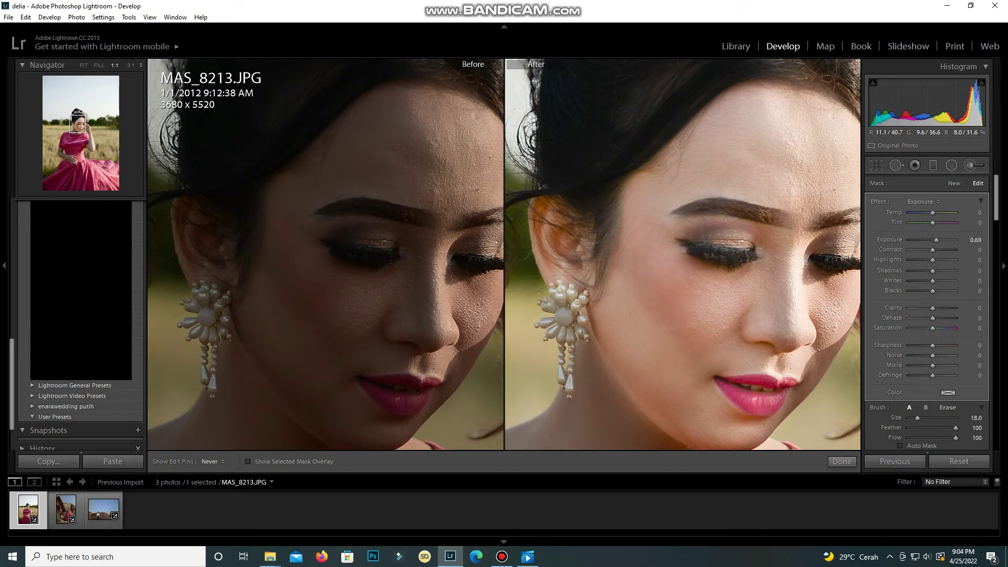
{"action": "scroll", "coordinate": [704, 148], "scroll_direction": "up", "scroll_amount": 4}
{"action": "mouse_move", "coordinate": [704, 148]}
{"action": "left_mouse_down"}
{"action": "mouse_move", "coordinate": [639, 244]}
{"action": "mouse_move", "coordinate": [679, 373]}
{"action": "mouse_move", "coordinate": [729, 411]}
{"action": "mouse_move", "coordinate": [653, 267]}
{"action": "mouse_move", "coordinate": [730, 320]}
{"action": "mouse_move", "coordinate": [763, 204]}
{"action": "left_mouse_up"}
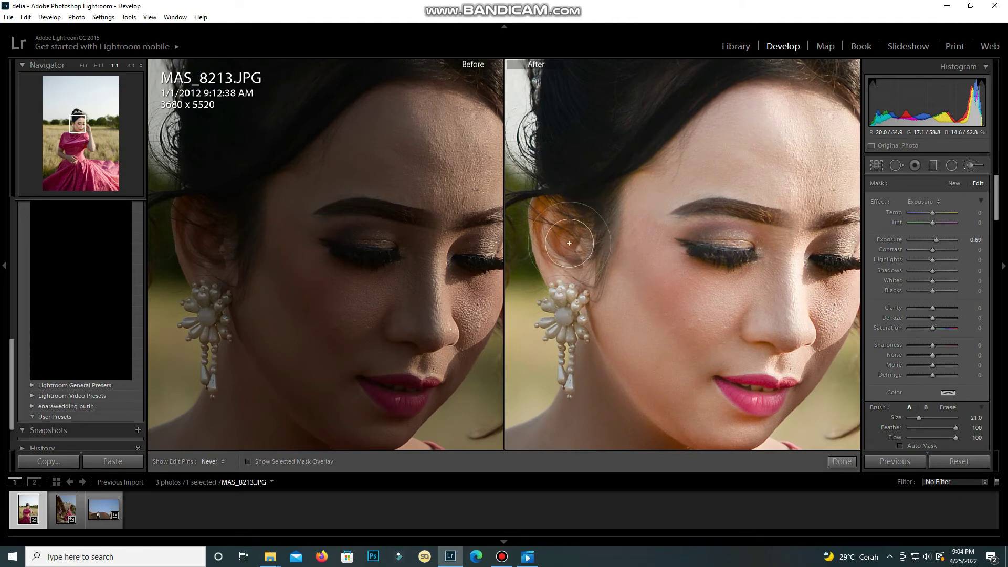
{"action": "scroll", "coordinate": [559, 220], "scroll_direction": "down", "scroll_amount": 7}
- At 1:1 on the earring, paint brightening along the neck, then return to full view
{"action": "key", "text": "ctrl+minus"}
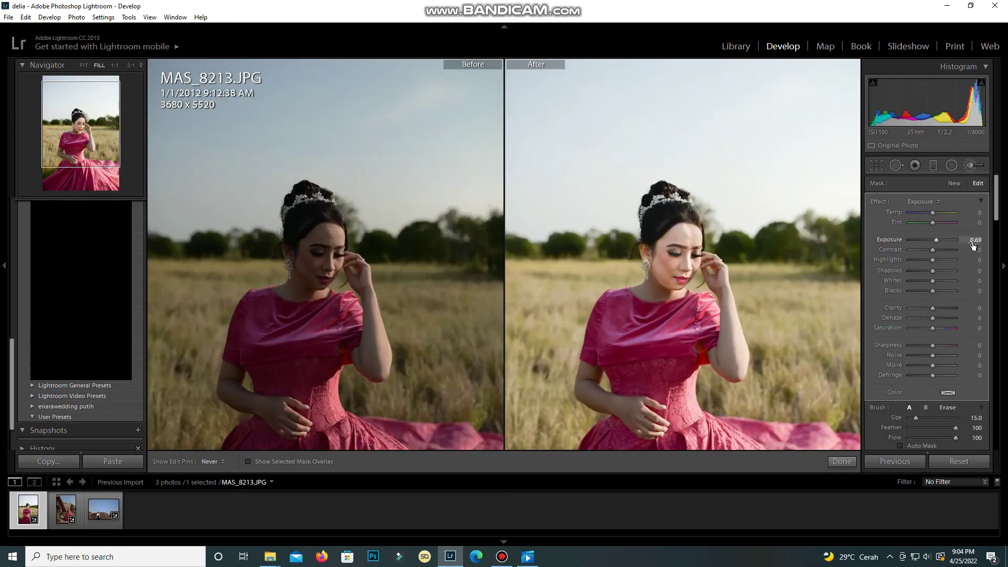
{"action": "key", "text": "z"}
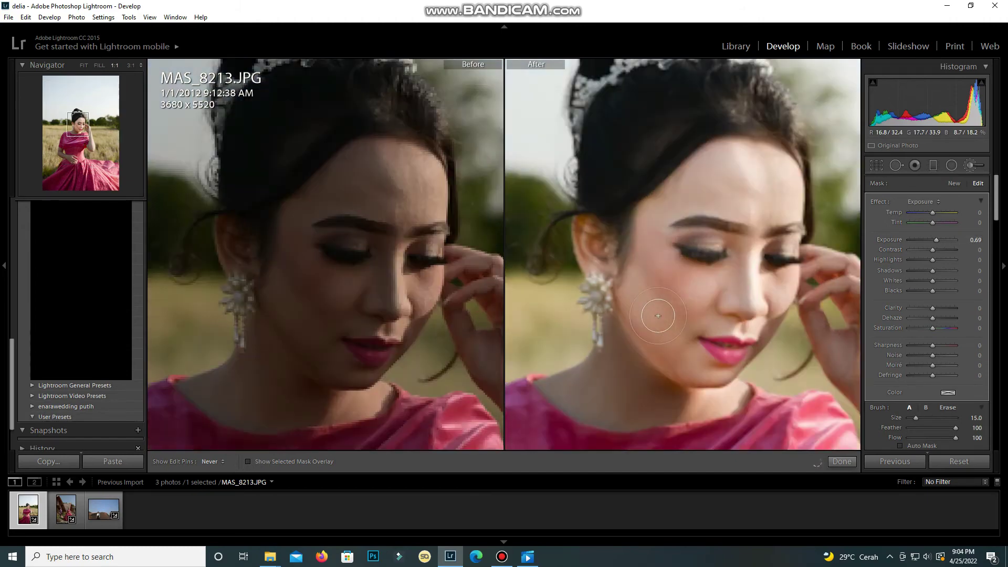
{"action": "key", "text": "z"}
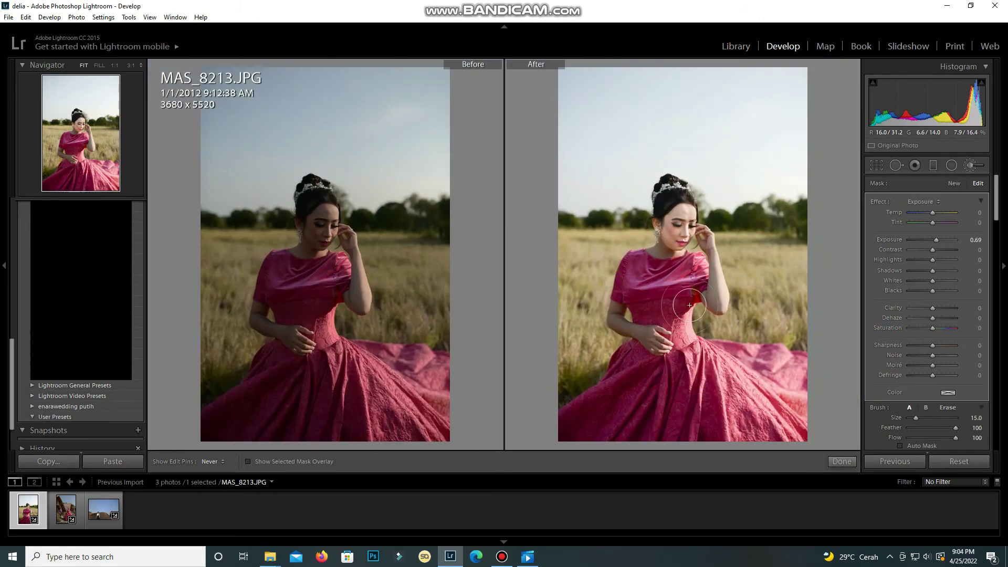
{"action": "key", "text": "ctrl+equal"}
{"action": "key", "text": "ctrl+equal"}
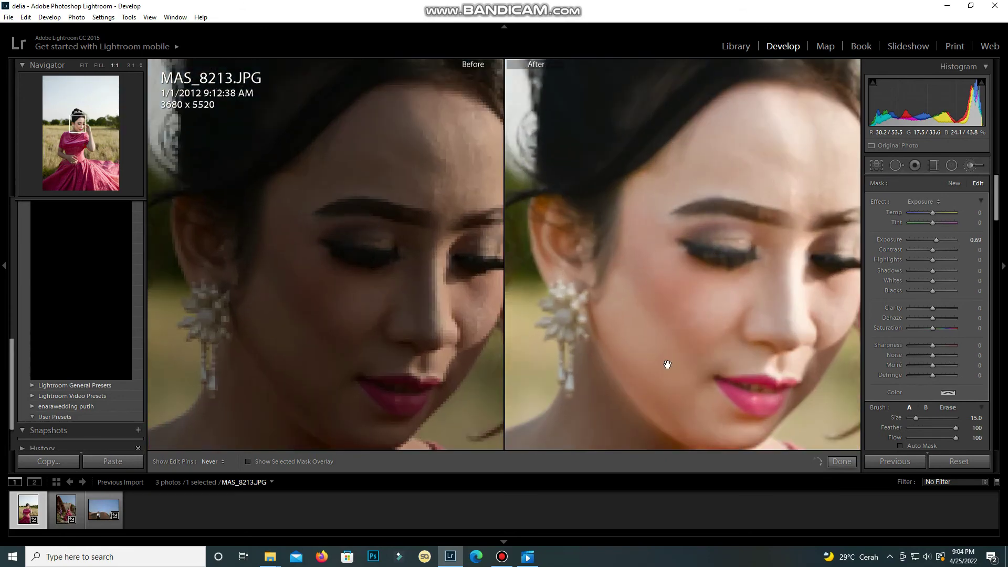
{"action": "key", "text": "ctrl+equal"}
{"action": "scroll", "coordinate": [714, 163], "scroll_direction": "down", "scroll_amount": 3}
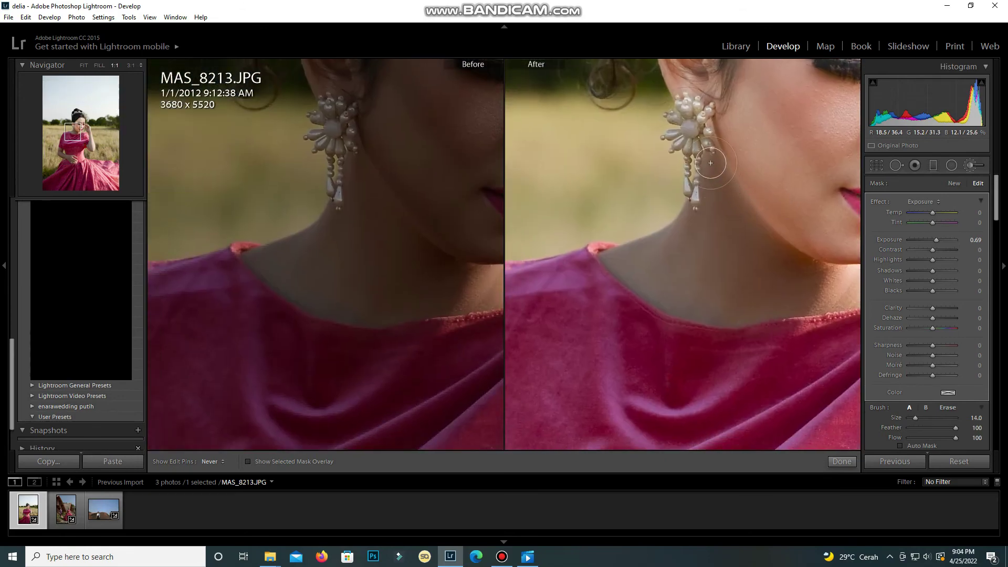
{"action": "mouse_move", "coordinate": [712, 154]}
{"action": "left_mouse_down"}
{"action": "mouse_move", "coordinate": [686, 222]}
{"action": "mouse_move", "coordinate": [605, 258]}
{"action": "mouse_move", "coordinate": [693, 308]}
{"action": "mouse_move", "coordinate": [736, 313]}
{"action": "mouse_move", "coordinate": [663, 304]}
{"action": "mouse_move", "coordinate": [631, 284]}
{"action": "mouse_move", "coordinate": [756, 315]}
{"action": "mouse_move", "coordinate": [810, 297]}
{"action": "mouse_move", "coordinate": [812, 263]}
{"action": "mouse_move", "coordinate": [715, 180]}
{"action": "mouse_move", "coordinate": [724, 211]}
{"action": "mouse_move", "coordinate": [792, 279]}
{"action": "mouse_move", "coordinate": [720, 222]}
{"action": "mouse_move", "coordinate": [801, 290]}
{"action": "mouse_move", "coordinate": [720, 293]}
{"action": "mouse_move", "coordinate": [655, 266]}
{"action": "mouse_move", "coordinate": [667, 254]}
{"action": "mouse_move", "coordinate": [693, 261]}
{"action": "mouse_move", "coordinate": [715, 203]}
{"action": "left_mouse_up"}
{"action": "scroll", "coordinate": [792, 279], "scroll_direction": "up", "scroll_amount": 1}
{"action": "key", "text": "z"}
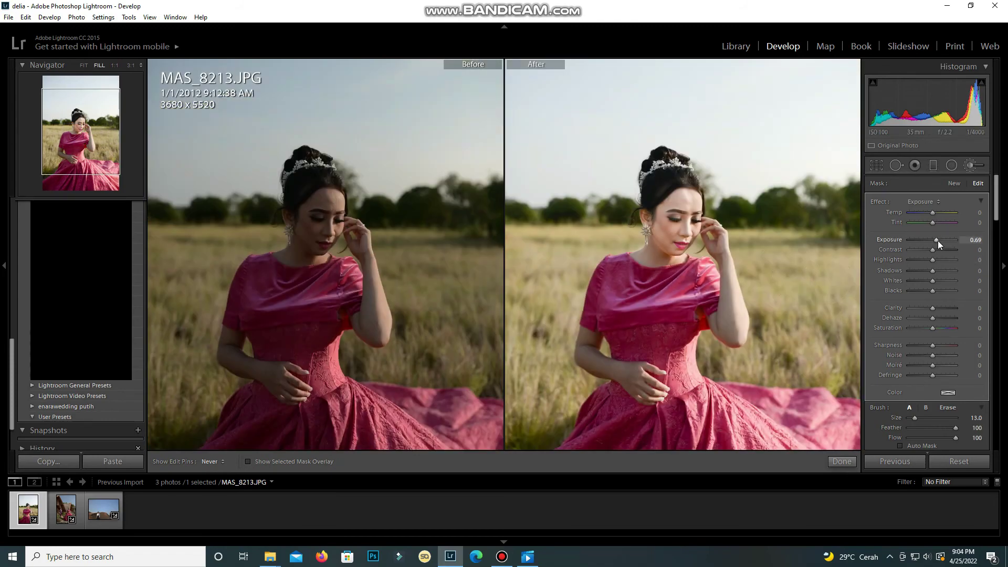
- Adjust the face-and-neck mask exposure, undoing the 1.88 trial, and settle at 0.23
{"action": "left_click_drag", "start_coordinate": [938, 243], "coordinate": [936, 242]}
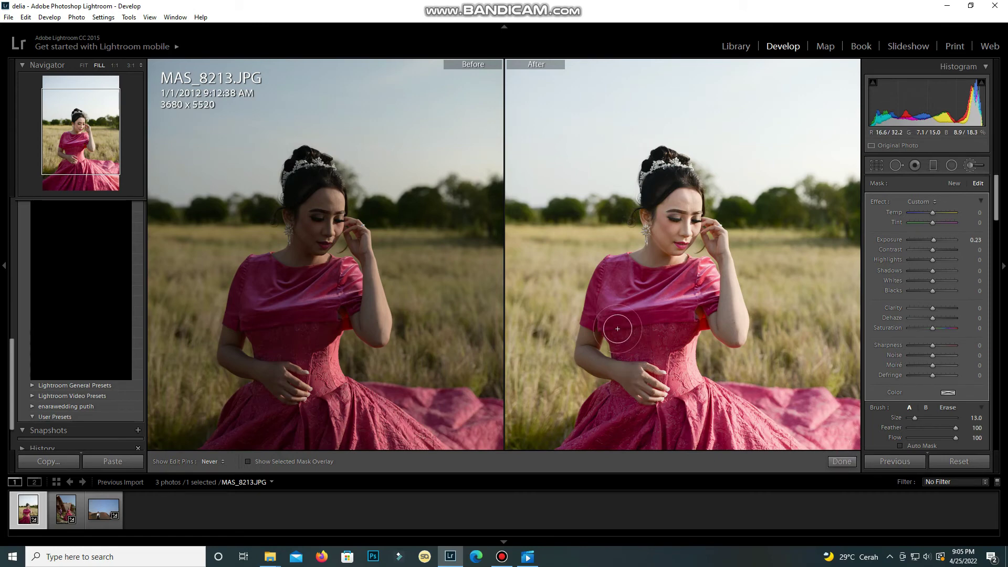
{"action": "scroll", "coordinate": [591, 336], "scroll_direction": "down", "scroll_amount": 3}
{"action": "scroll", "coordinate": [587, 338], "scroll_direction": "down", "scroll_amount": 1}
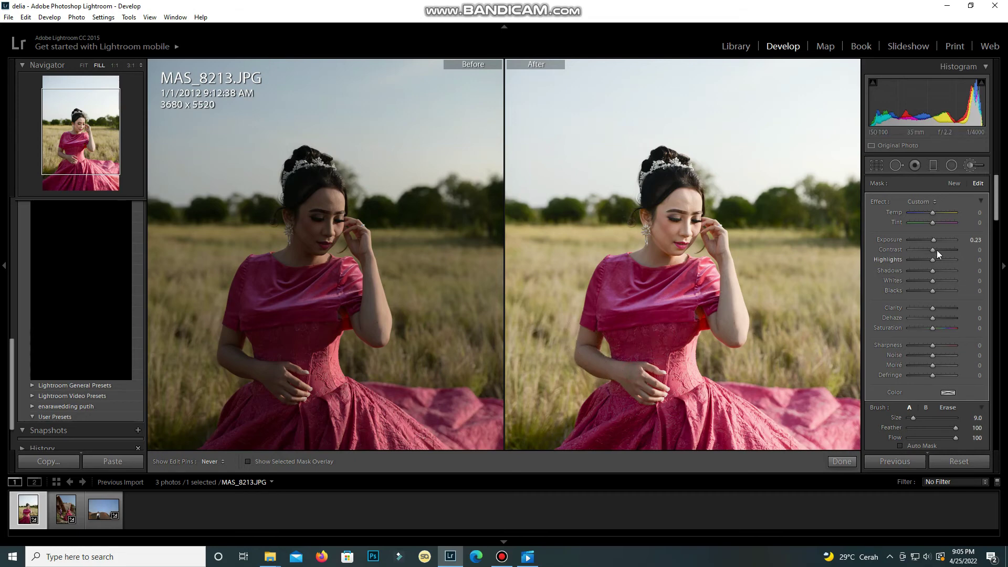
{"action": "left_click_drag", "start_coordinate": [935, 241], "coordinate": [937, 241]}
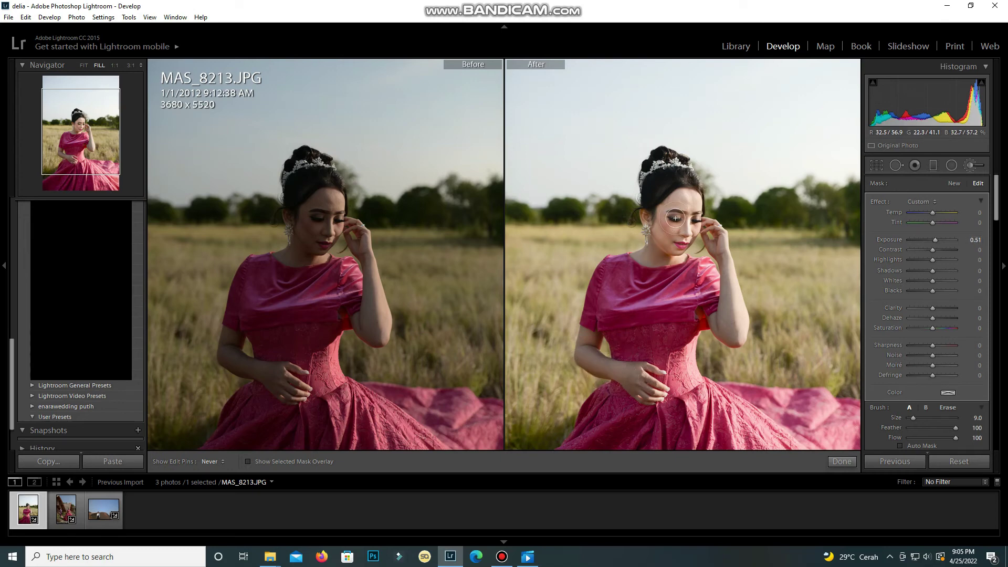
{"action": "left_click_drag", "start_coordinate": [939, 238], "coordinate": [944, 239]}
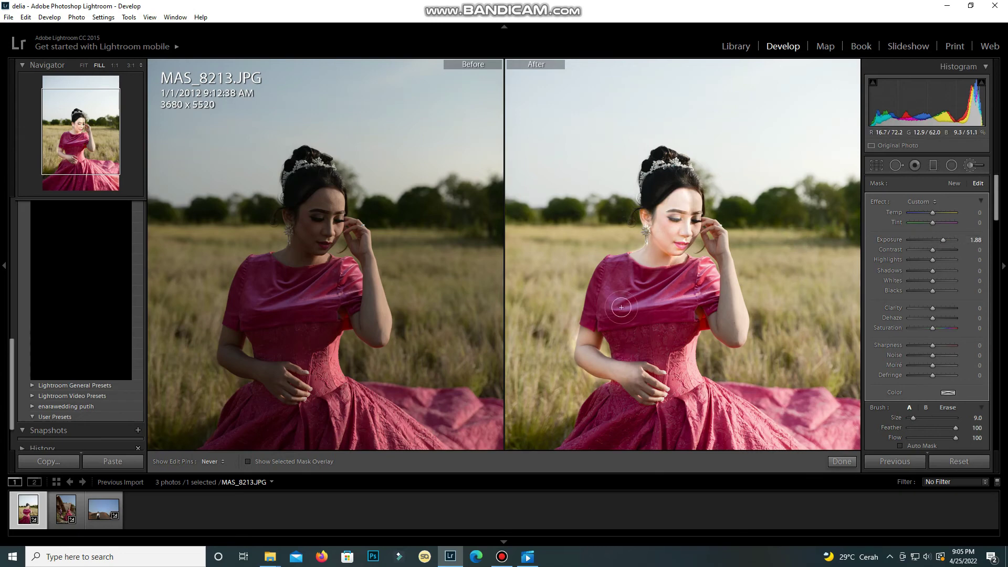
{"action": "key", "text": "ctrl+z"}
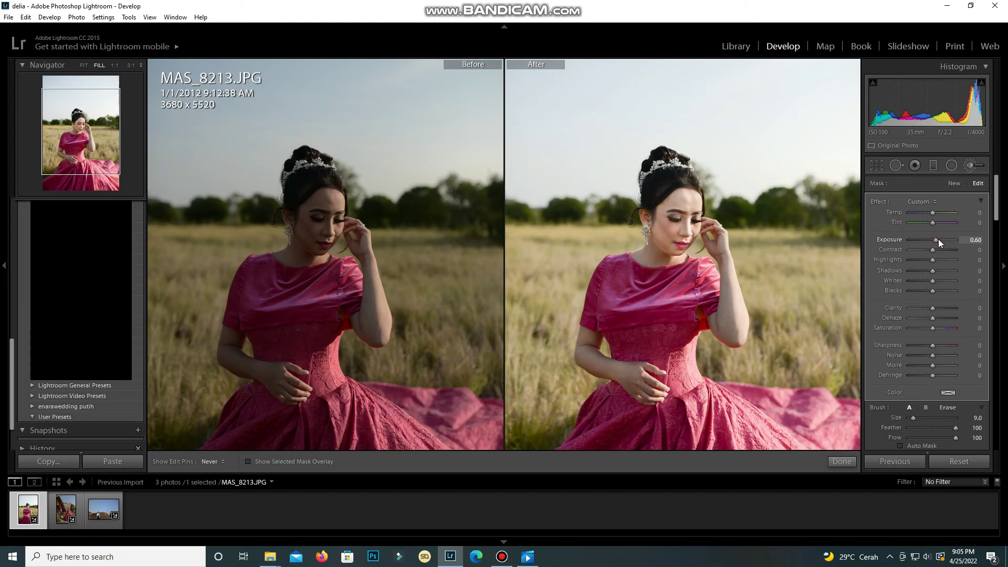
{"action": "left_click_drag", "start_coordinate": [938, 239], "coordinate": [937, 242]}
{"action": "left_click_drag", "start_coordinate": [936, 241], "coordinate": [936, 240]}
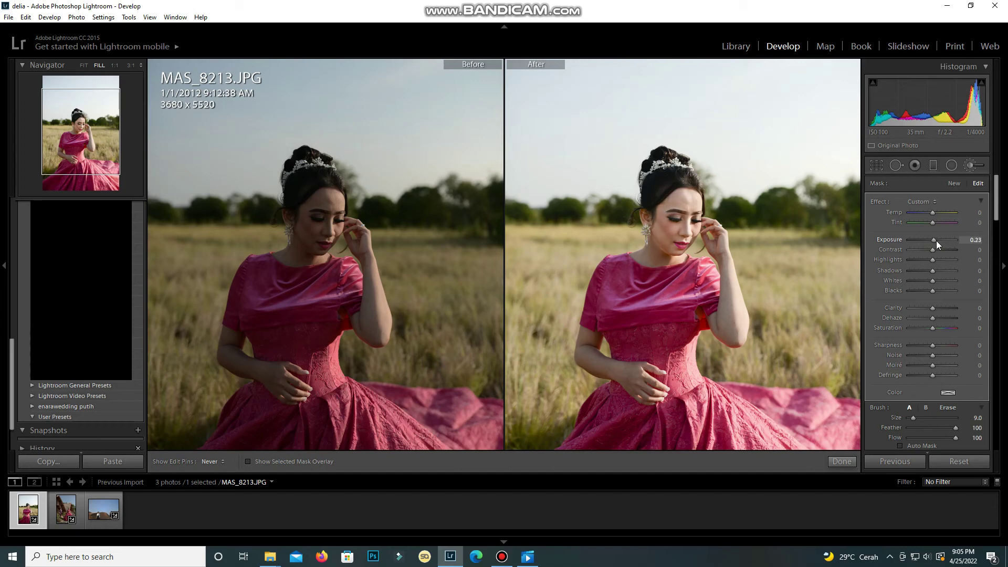
- Close the face brush and start a new brush mask zoomed in on the arm
{"action": "left_click", "coordinate": [842, 462]}
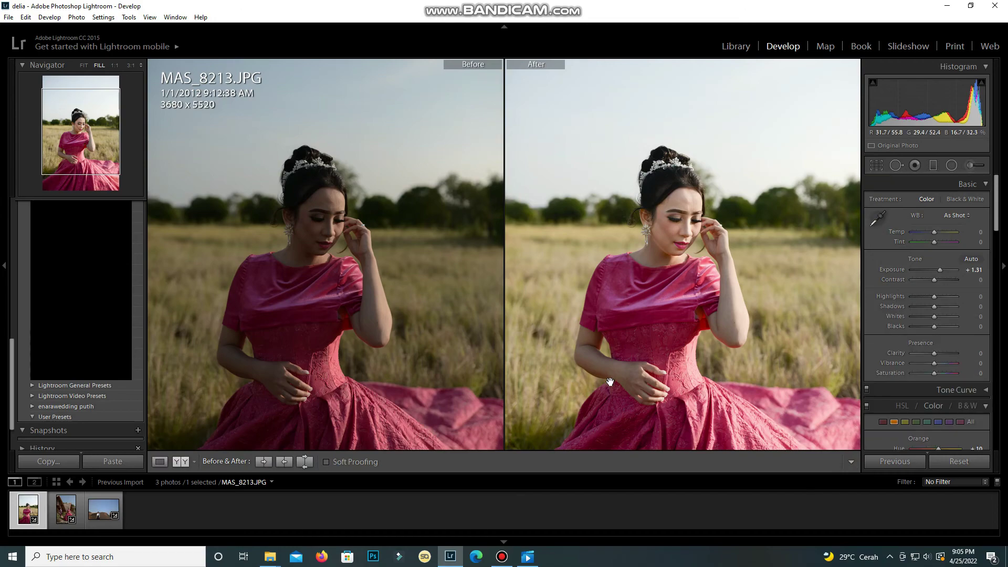
{"action": "key", "text": "z"}
{"action": "key", "text": "z"}
{"action": "left_click", "coordinate": [971, 165]}
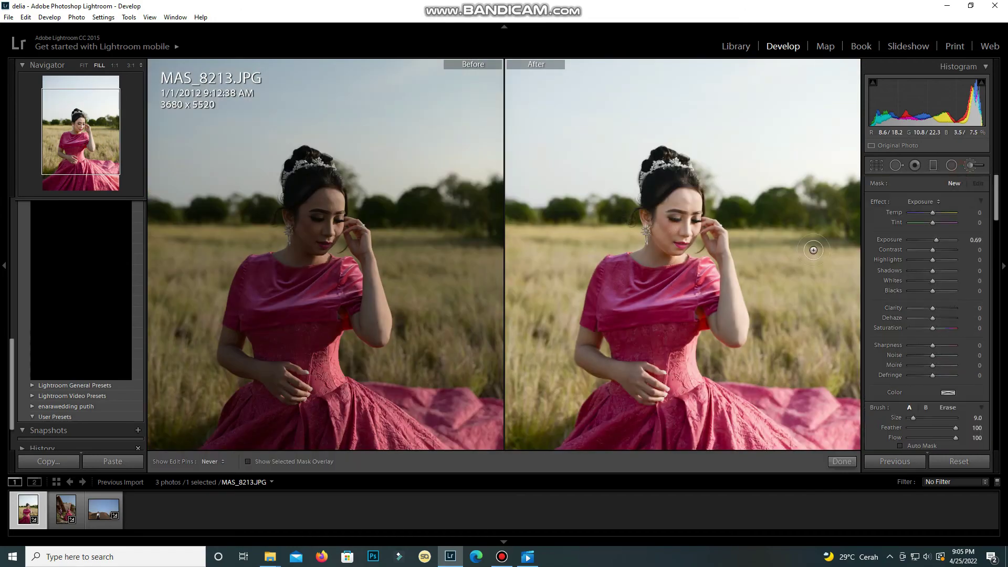
{"action": "key", "text": "z"}
{"action": "mouse_move", "coordinate": [619, 376]}
{"action": "left_mouse_down"}
{"action": "mouse_move", "coordinate": [671, 196]}
{"action": "mouse_move", "coordinate": [756, 75]}
{"action": "left_mouse_up"}
{"action": "key", "text": "z"}
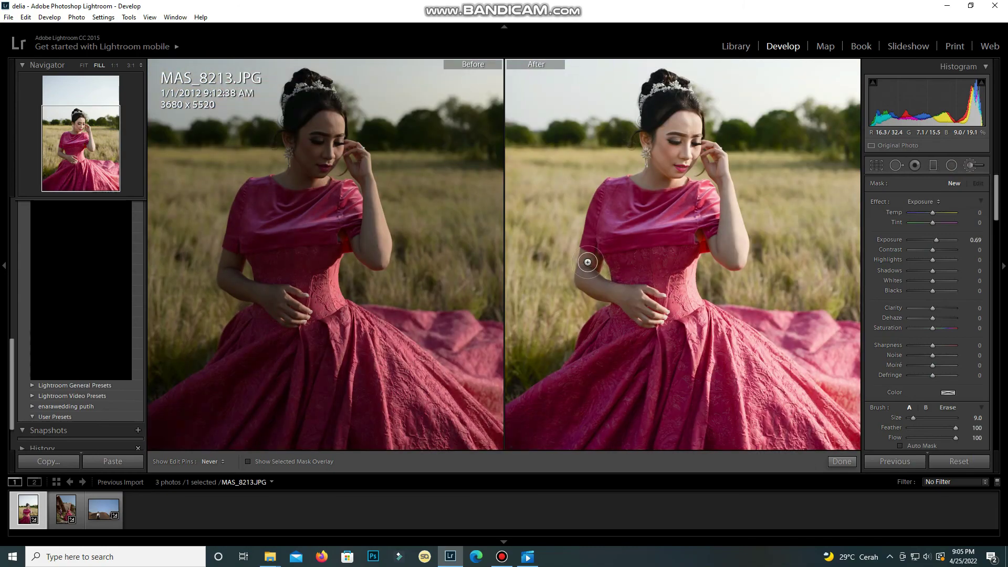
{"action": "scroll", "coordinate": [585, 269], "scroll_direction": "down", "scroll_amount": 3}
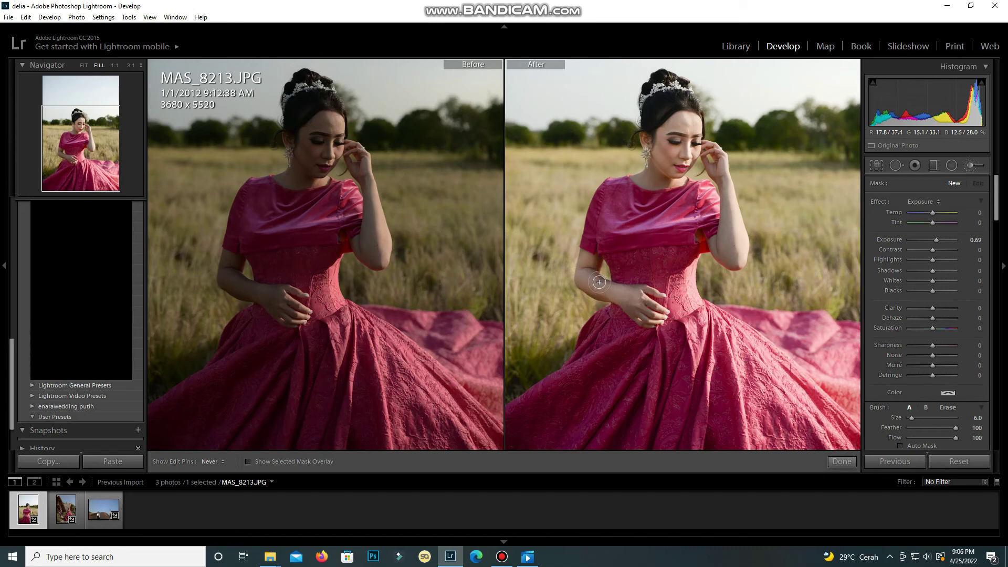
- Paint the arm and hand at exposure 0.69, undo a 1.06 trial, and lift shadows to 6
{"action": "left_click", "coordinate": [600, 260]}
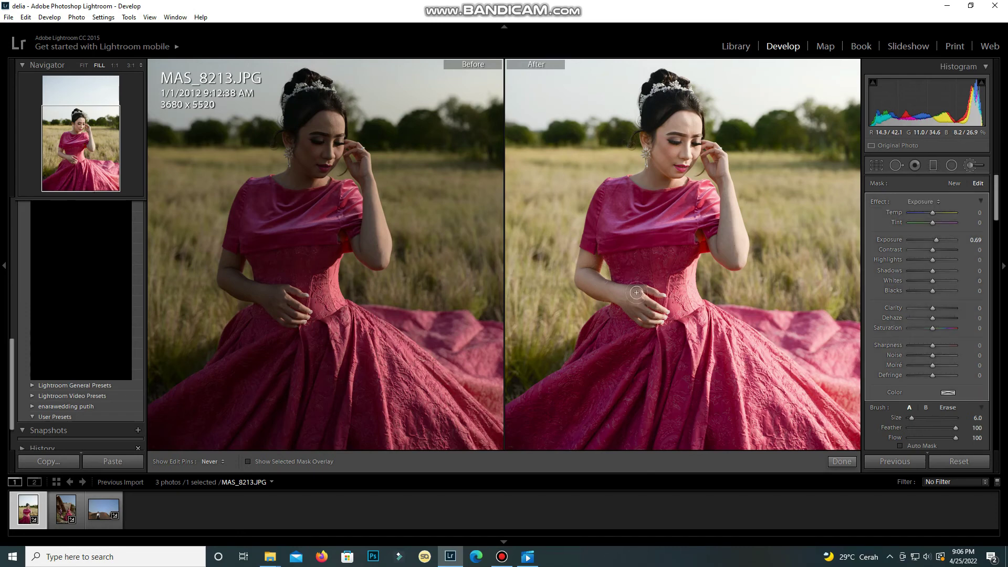
{"action": "scroll", "coordinate": [641, 287], "scroll_direction": "down", "scroll_amount": 2}
{"action": "scroll", "coordinate": [642, 288], "scroll_direction": "down", "scroll_amount": 1}
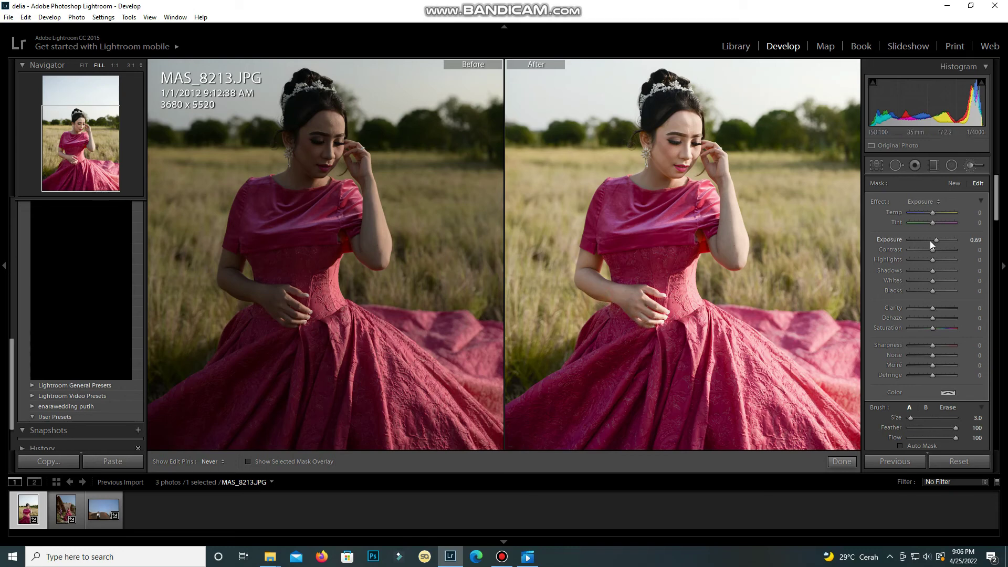
{"action": "left_click_drag", "start_coordinate": [936, 241], "coordinate": [938, 240]}
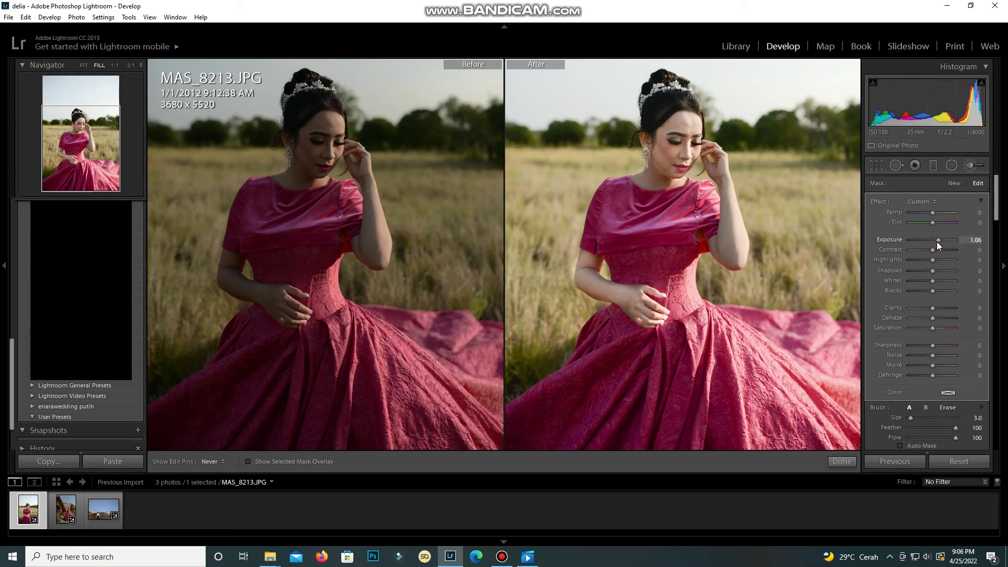
{"action": "key", "text": "ctrl+z"}
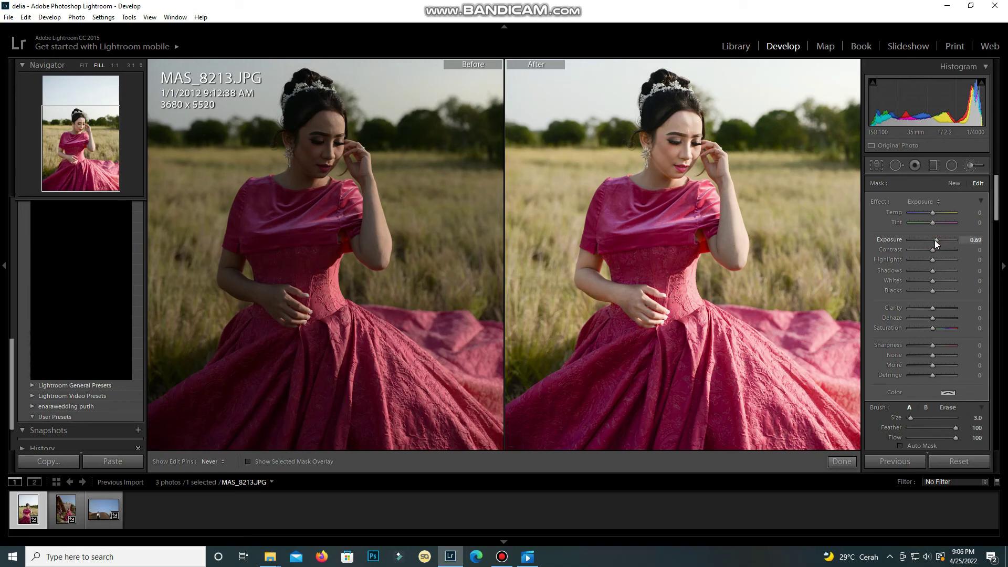
{"action": "left_click", "coordinate": [935, 269]}
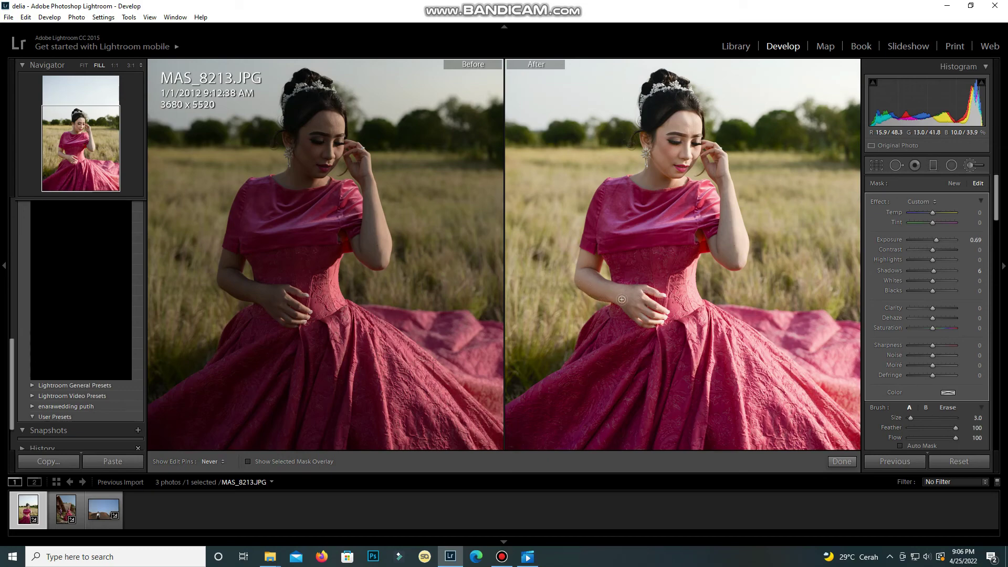
- Lower the arm-and-hand mask exposure to 0.51 and check the hand at 1:1
{"action": "key", "text": "z"}
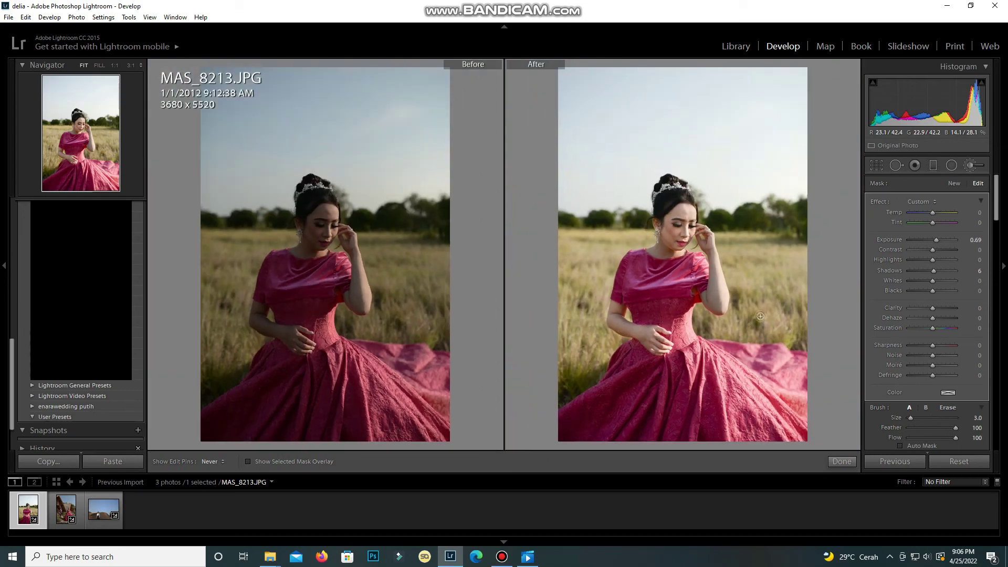
{"action": "left_click", "coordinate": [936, 241]}
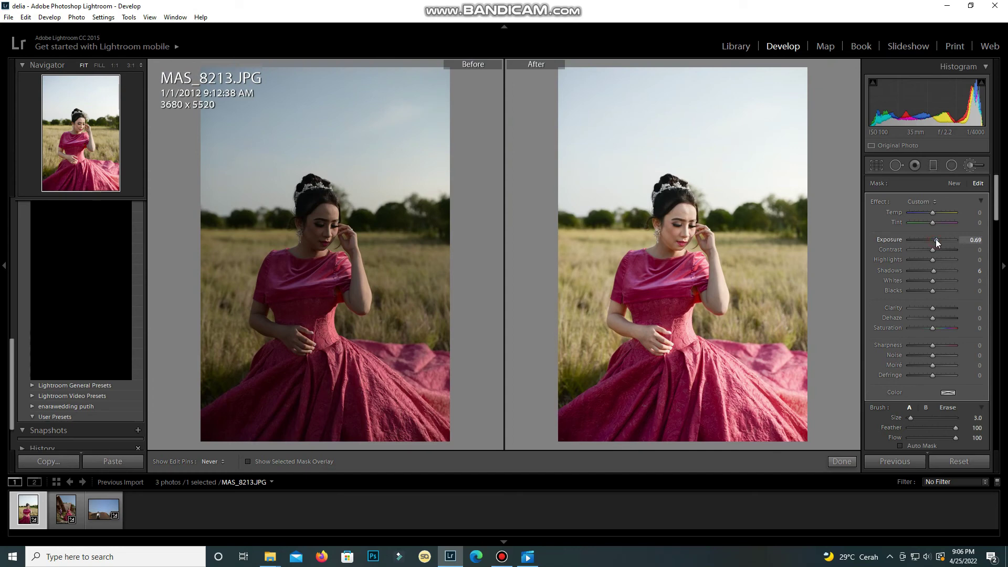
{"action": "left_click_drag", "start_coordinate": [935, 239], "coordinate": [934, 239]}
{"action": "left_click", "coordinate": [689, 372]}
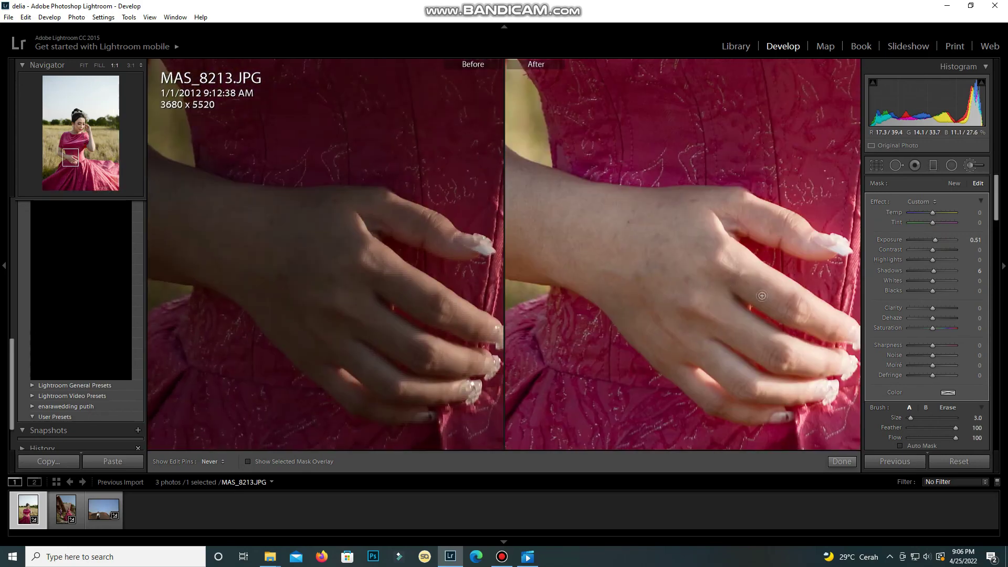
{"action": "key", "text": "z"}
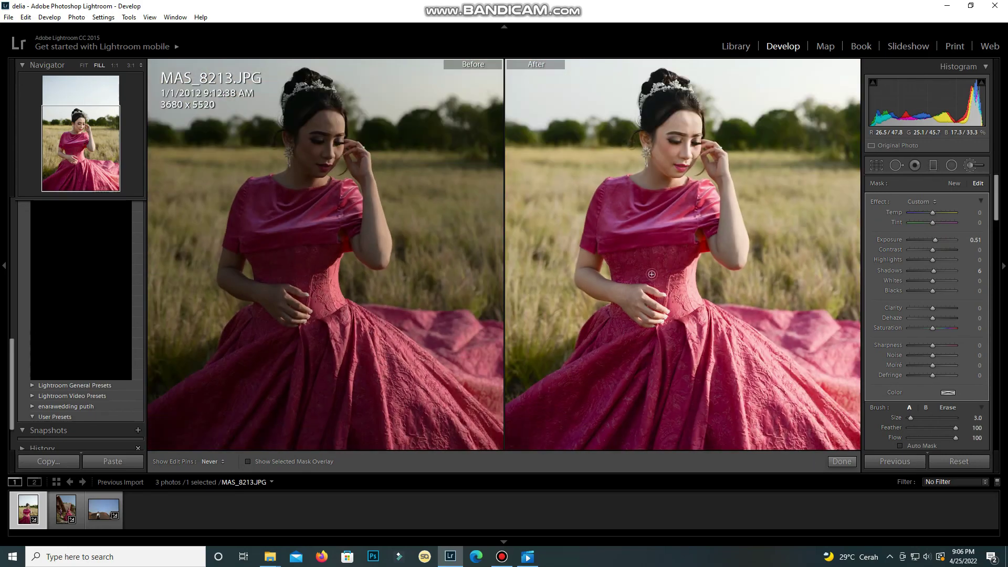
{"action": "key", "text": "z"}
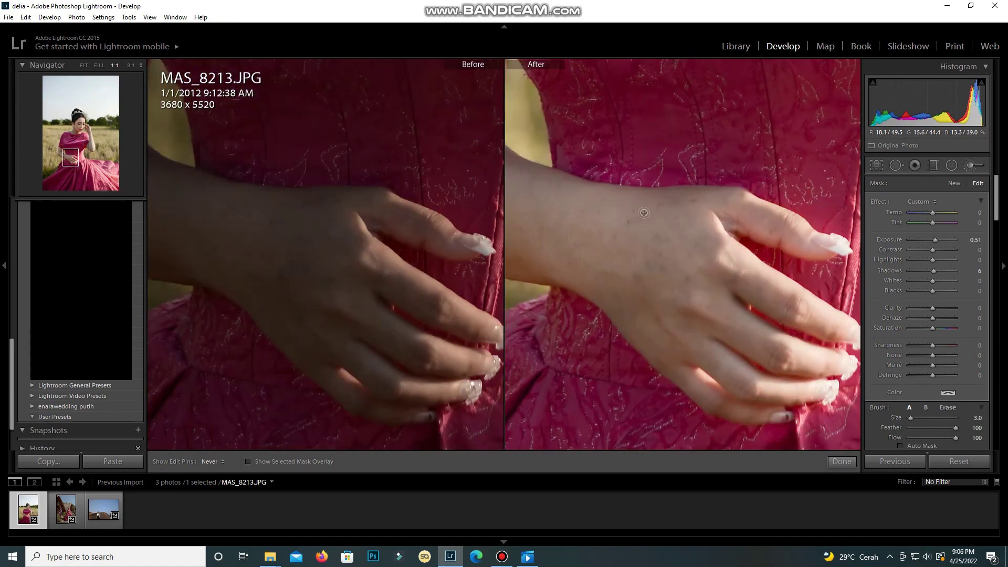
{"action": "key", "text": "z"}
{"action": "left_click", "coordinate": [841, 461]}
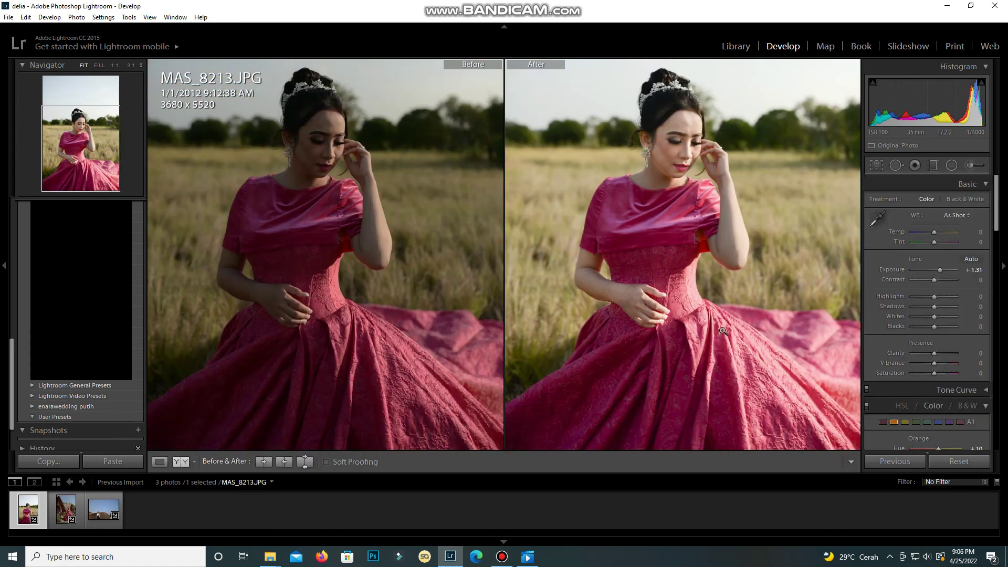
{"action": "key", "text": "ctrl+minus"}
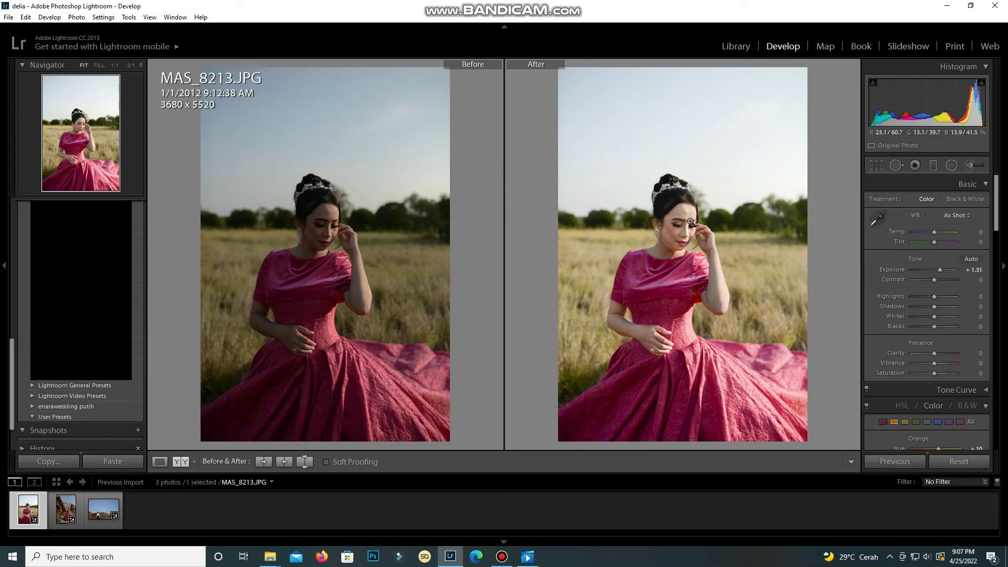
{"action": "left_click", "coordinate": [680, 236]}
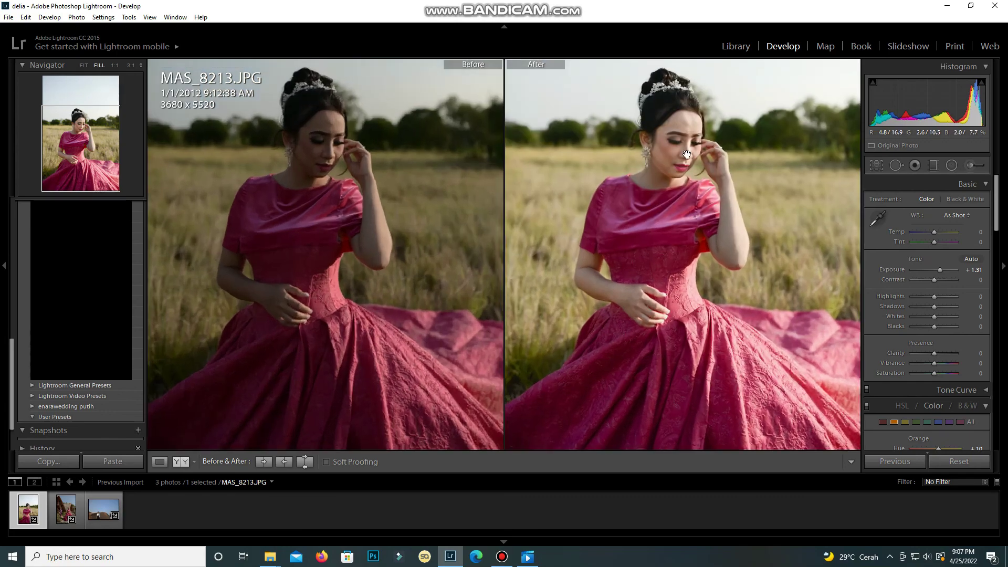
{"action": "mouse_move", "coordinate": [706, 106]}
{"action": "left_mouse_down"}
{"action": "mouse_move", "coordinate": [752, 246]}
{"action": "mouse_move", "coordinate": [686, 308]}
{"action": "mouse_move", "coordinate": [686, 427]}
{"action": "mouse_move", "coordinate": [636, 402]}
{"action": "left_mouse_up"}
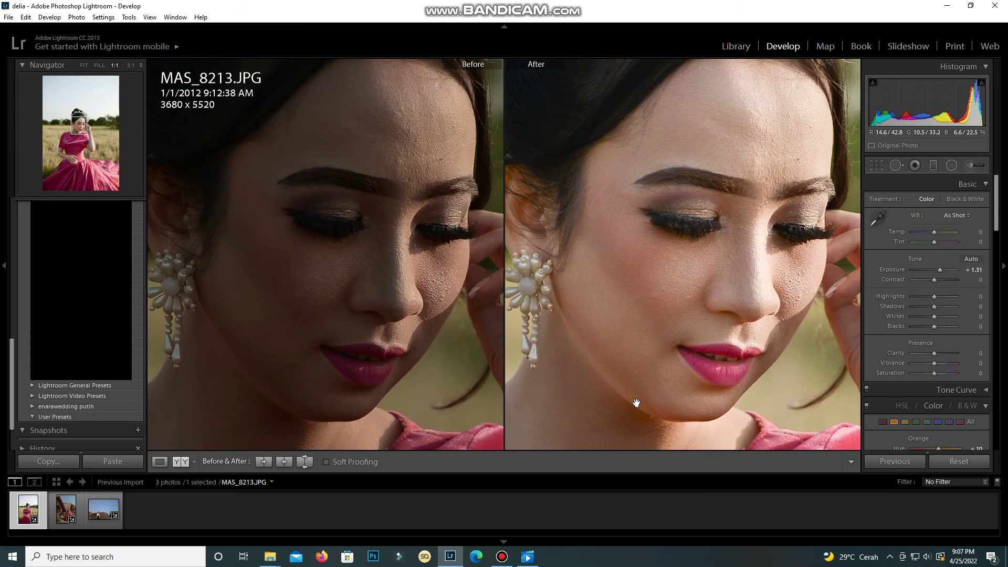
{"action": "left_click_drag", "start_coordinate": [400, 101], "coordinate": [400, 94]}
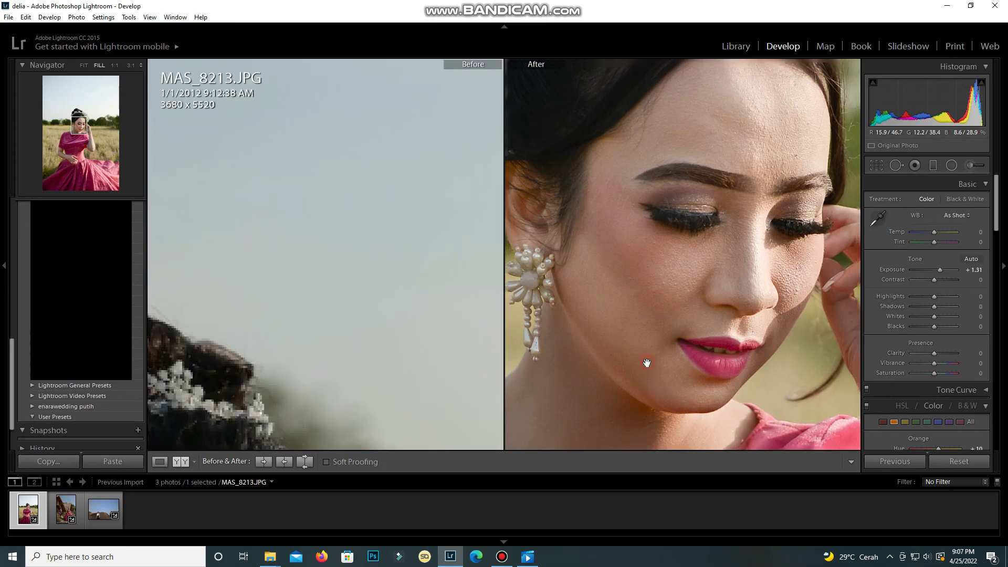
{"action": "left_click", "coordinate": [637, 365]}
{"action": "left_click_drag", "start_coordinate": [699, 342], "coordinate": [684, 221]}
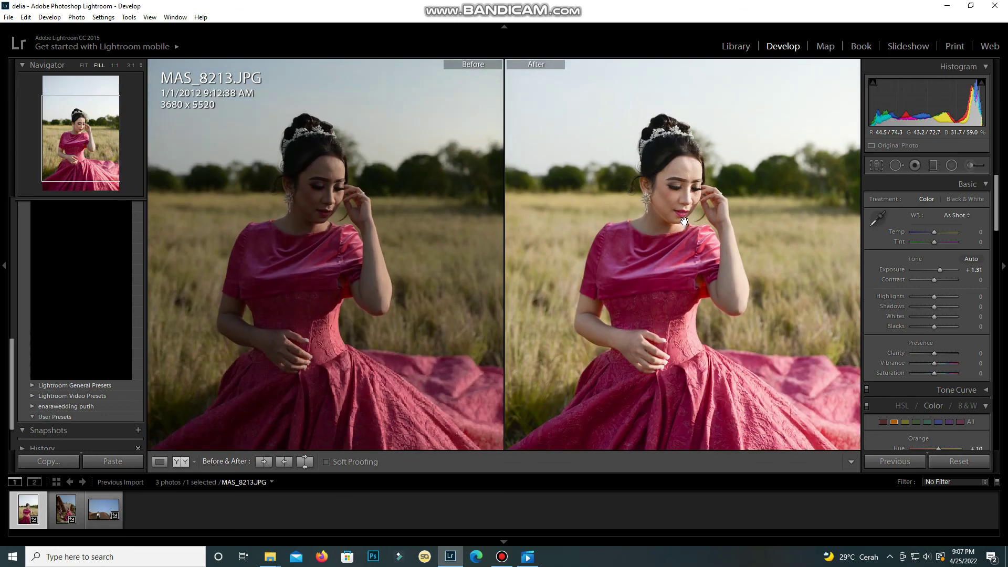
{"action": "left_click", "coordinate": [685, 223]}
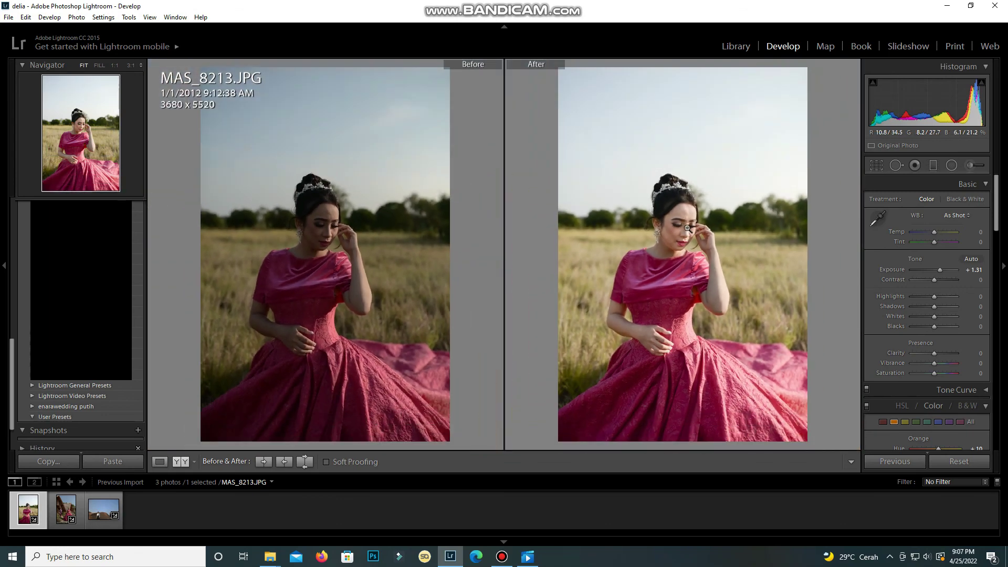